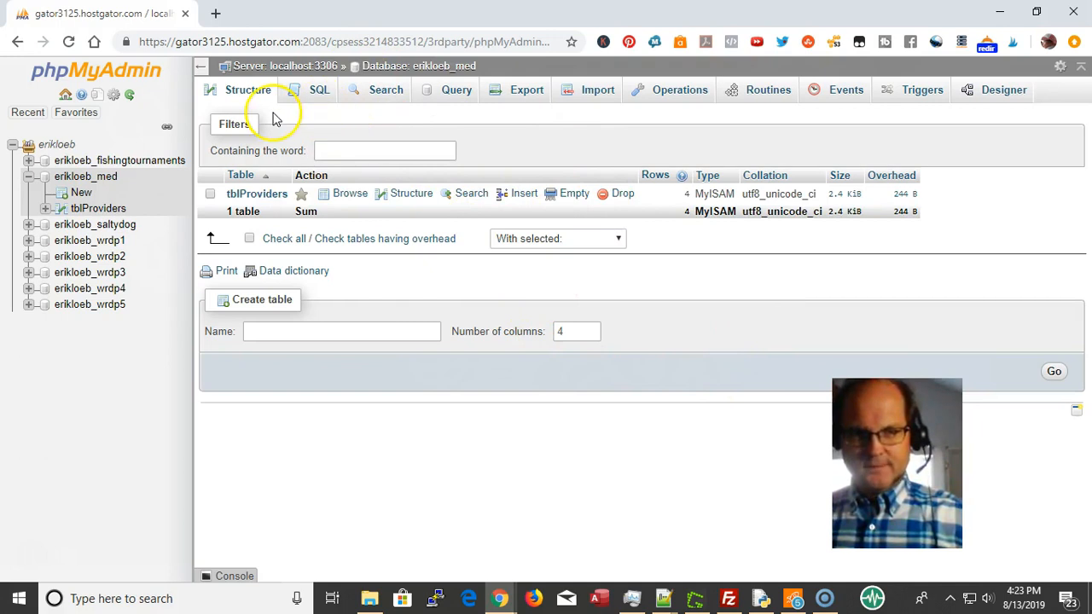
Enter tblPatients as the new table's name, keeping 4 columns
left_click(256, 331)
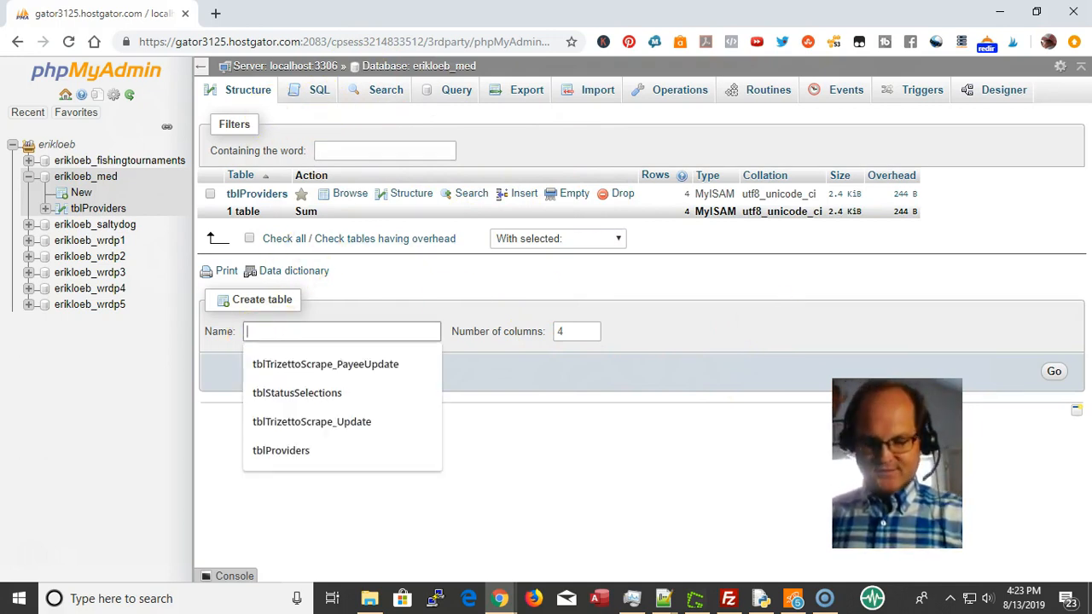
type("tbl")
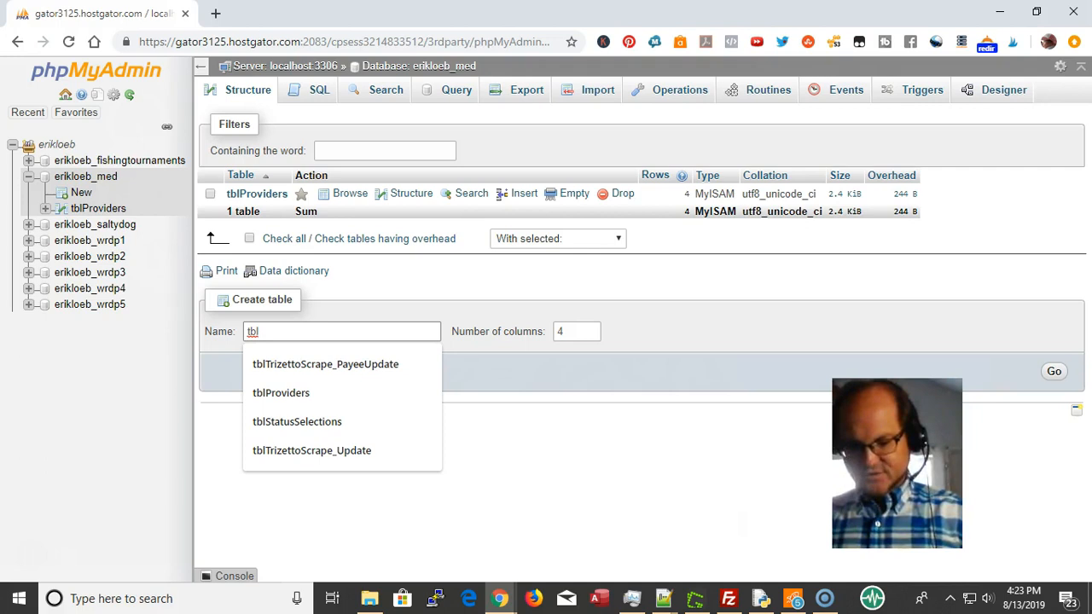
type("Patients")
key("Tab")
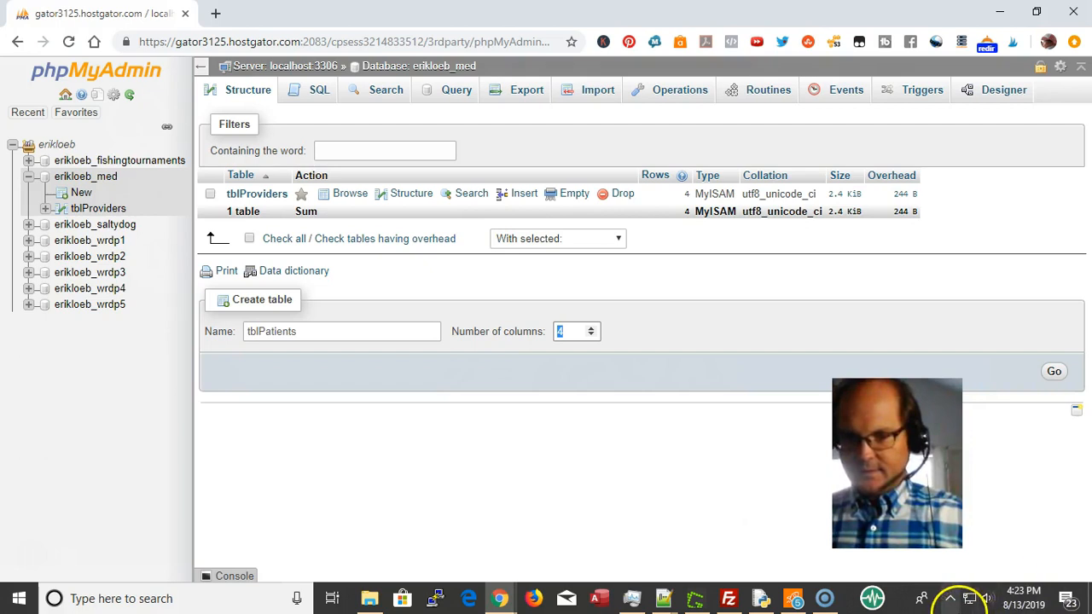
Submit the table form and define pat_id as an auto-increment INT PRIMARY key
left_click(1055, 374)
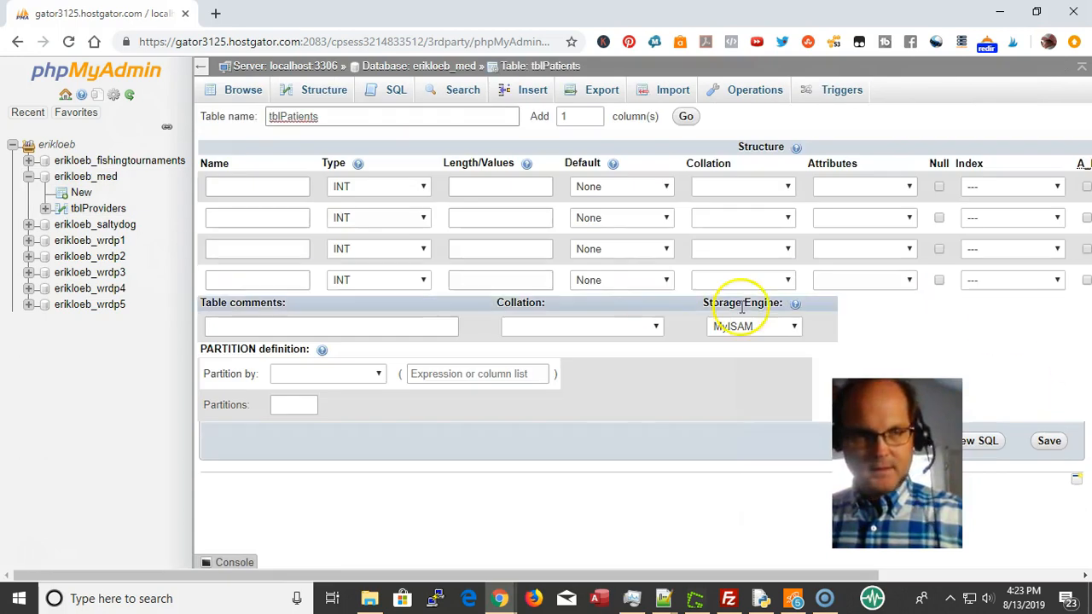
left_click(238, 186)
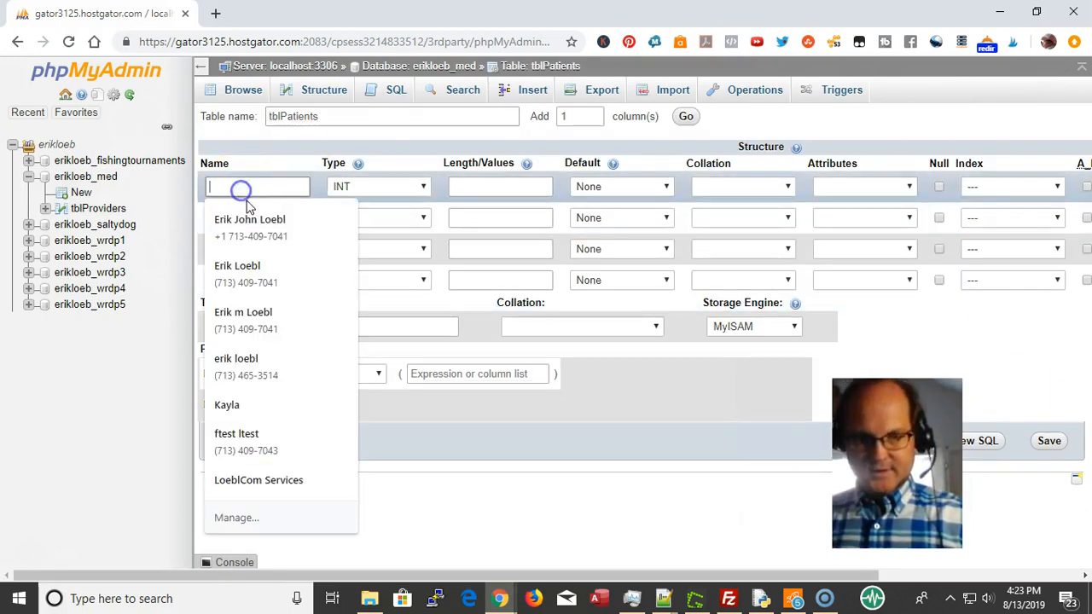
type("p")
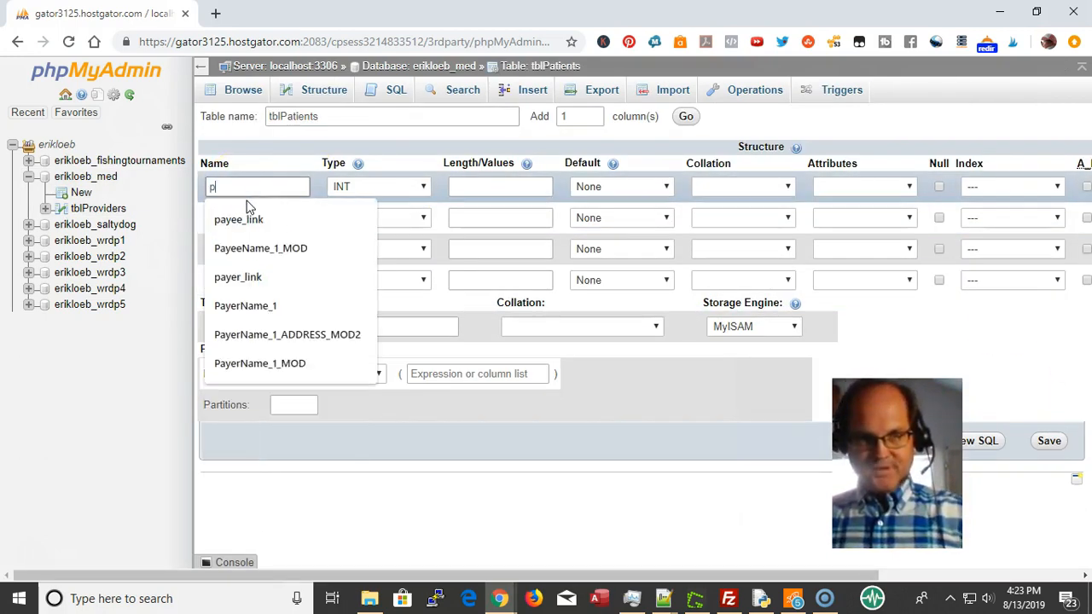
type("at_id")
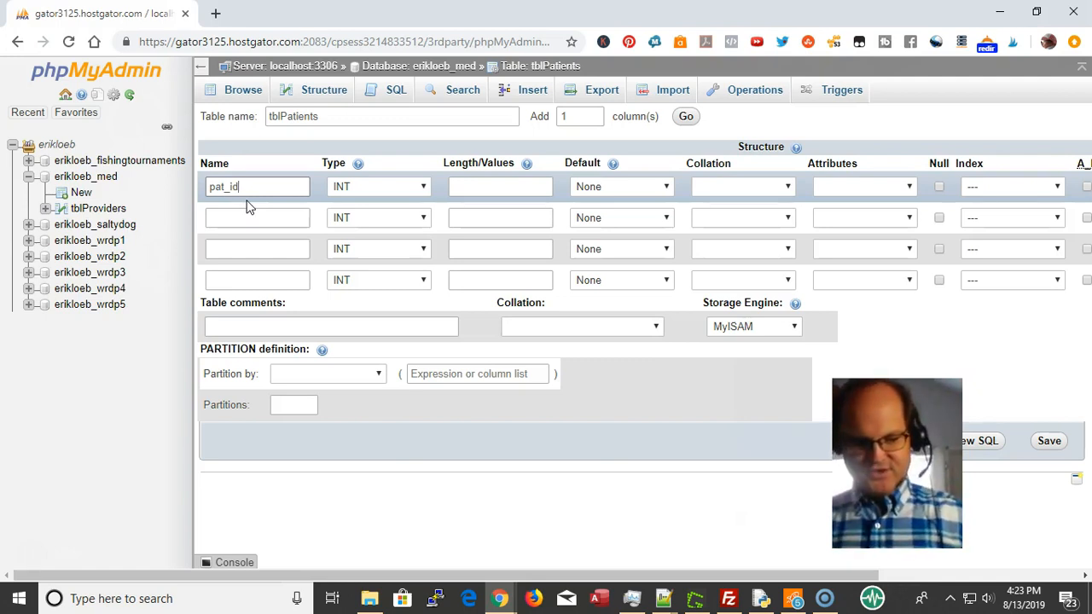
key("Tab")
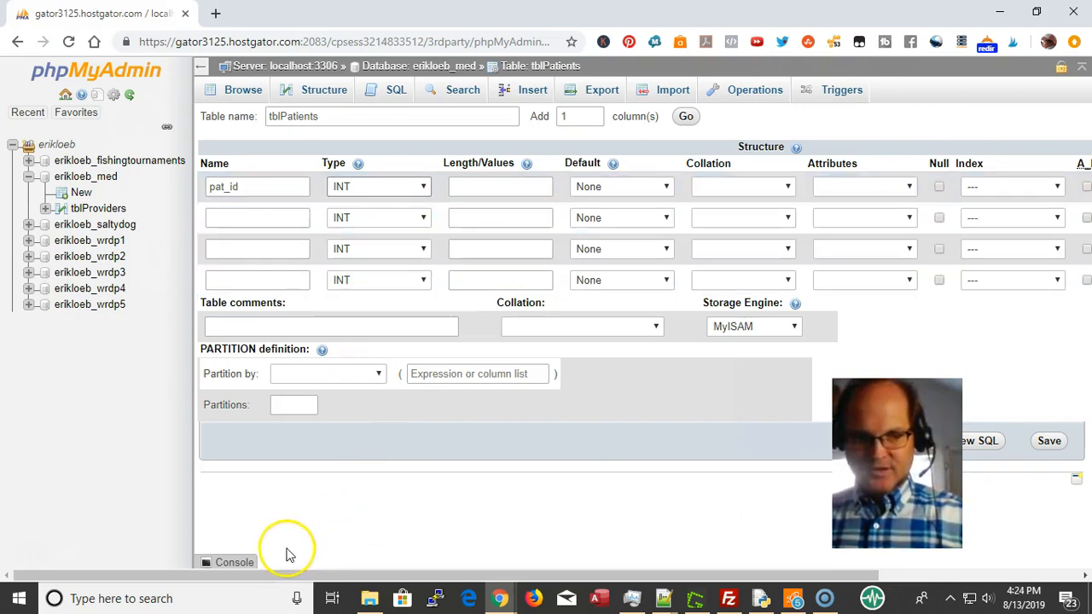
left_click_drag(256, 577, 438, 325)
left_click(841, 187)
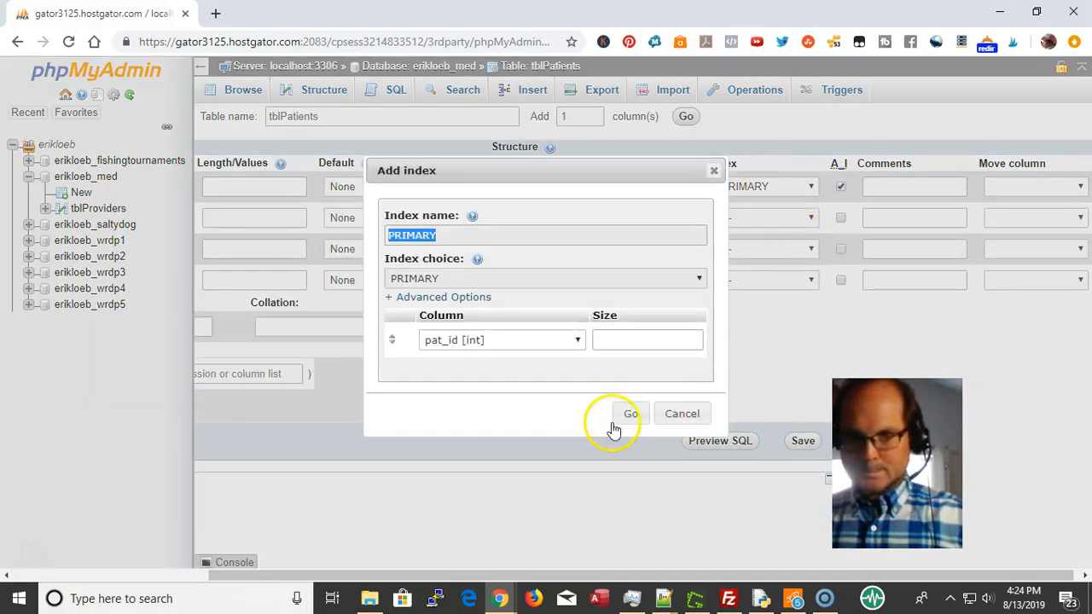
left_click(630, 414)
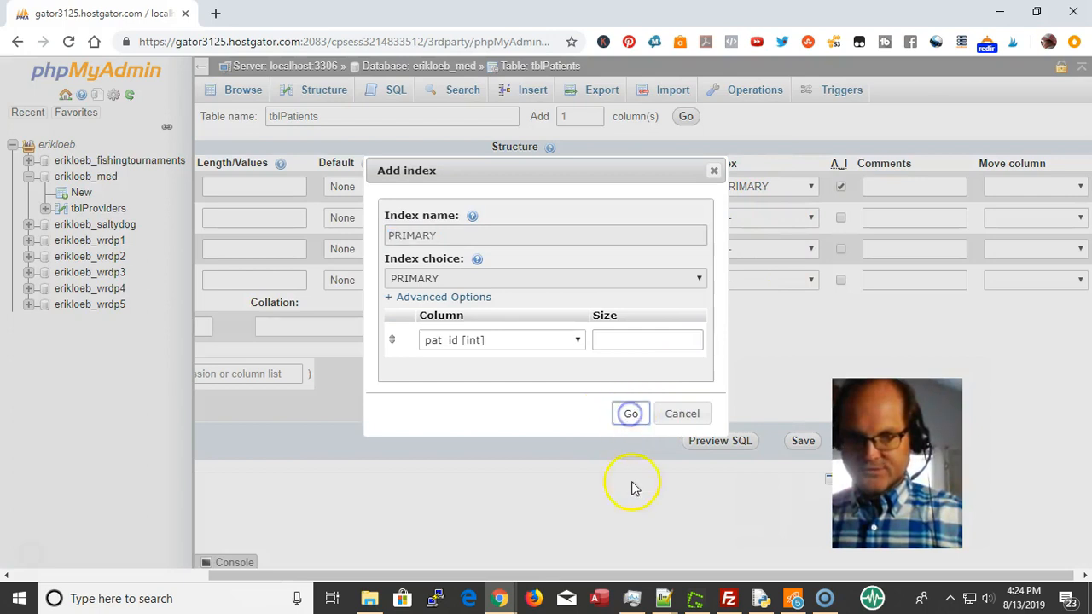
left_click_drag(624, 576, 239, 602)
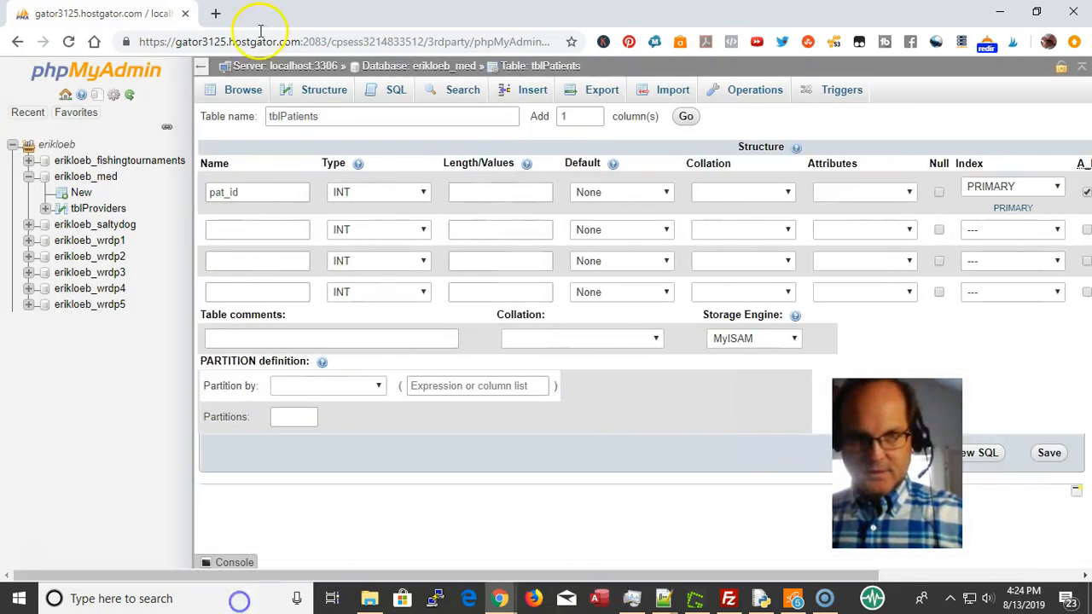
Name the second column pat_fname with type VARCHAR
left_click(256, 226)
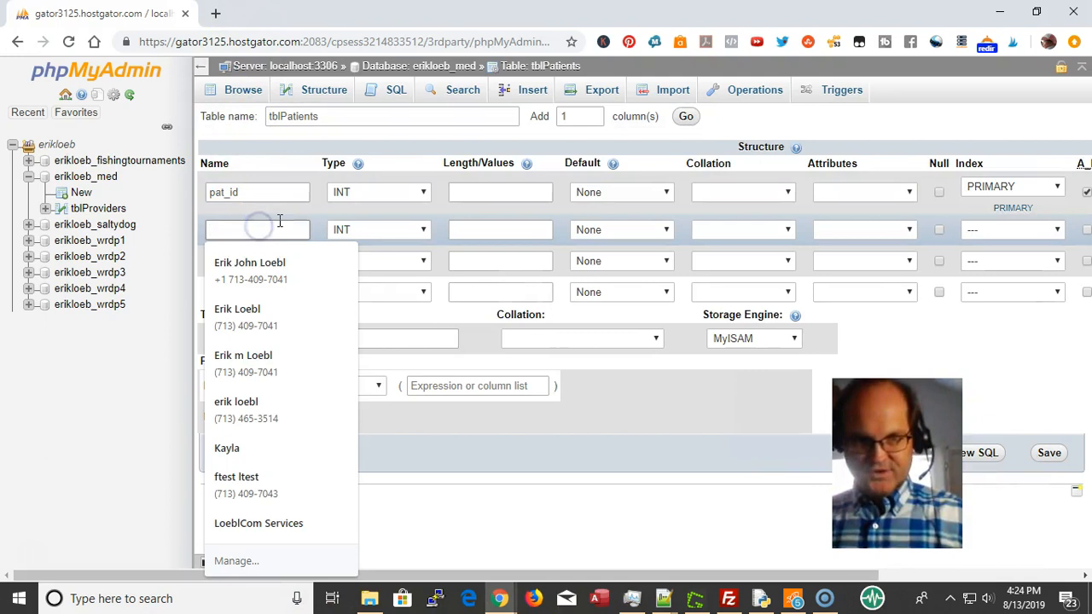
type("pat+")
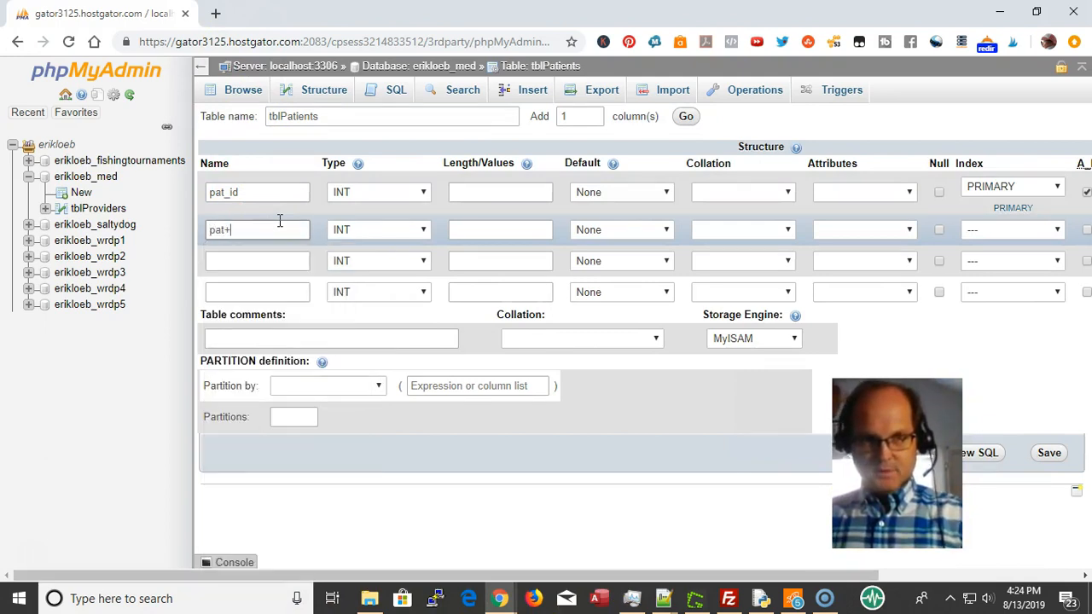
type("fan")
key("BackSpace")
key("BackSpace")
type("name")
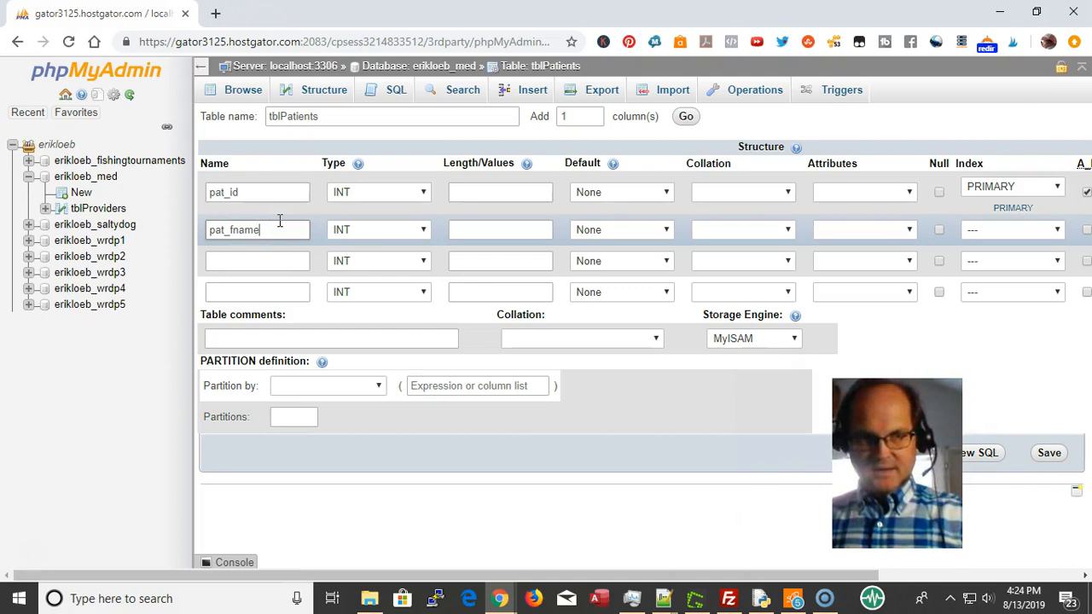
left_click(365, 227)
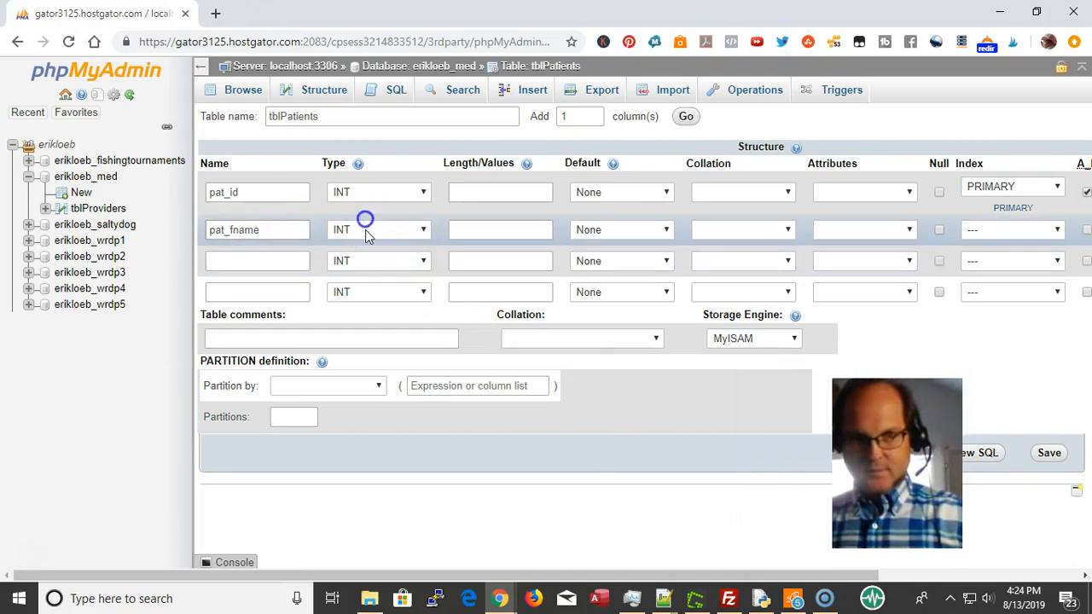
key("Down")
key("Return")
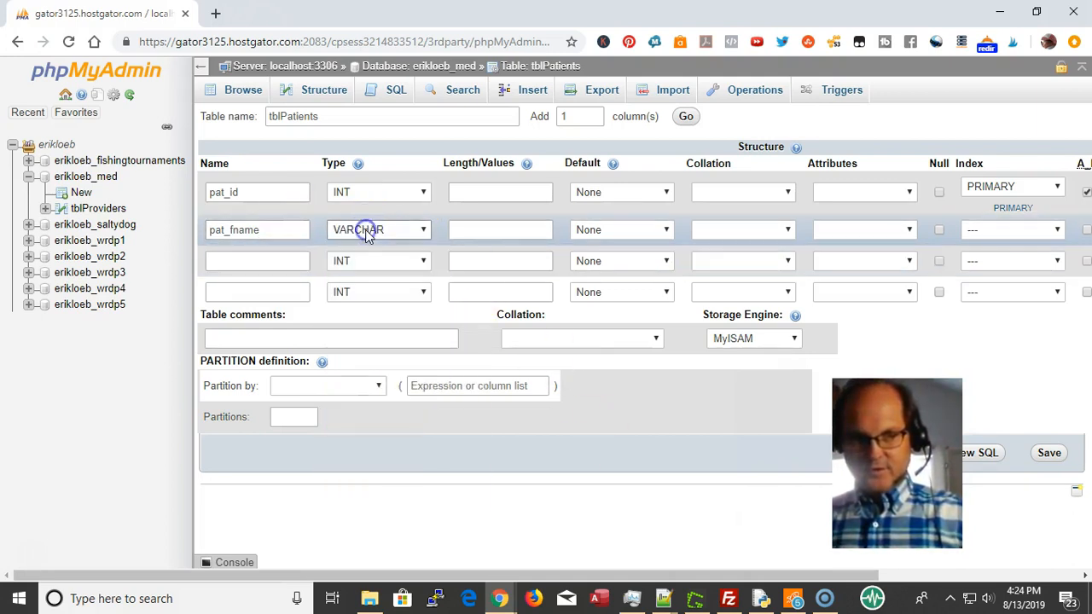
Name the third and fourth columns pat_lname and pat_date_entered
left_click(253, 261)
type("pat")
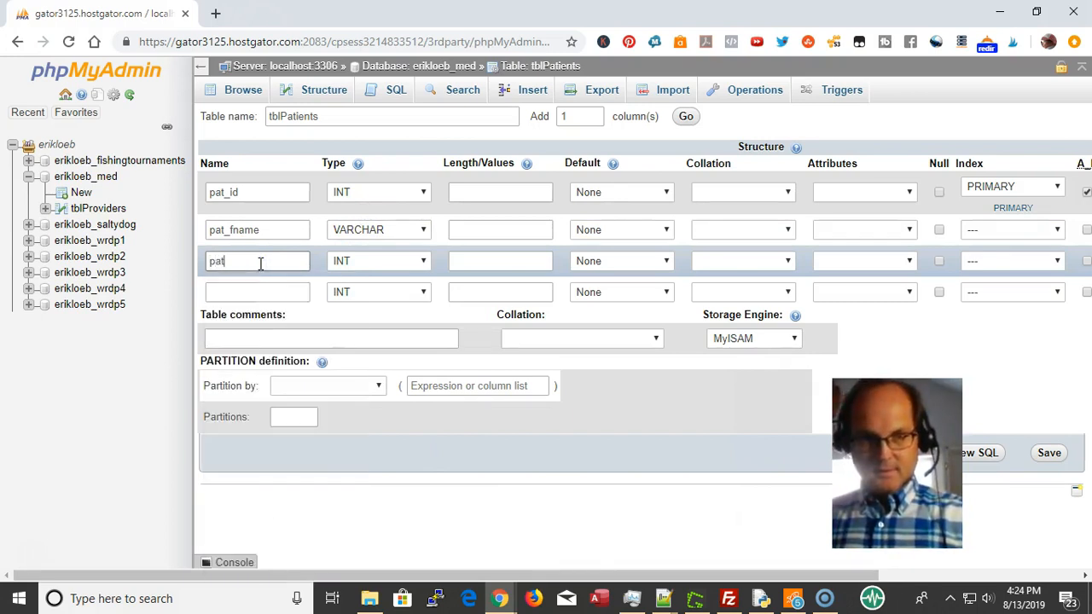
type("_lname")
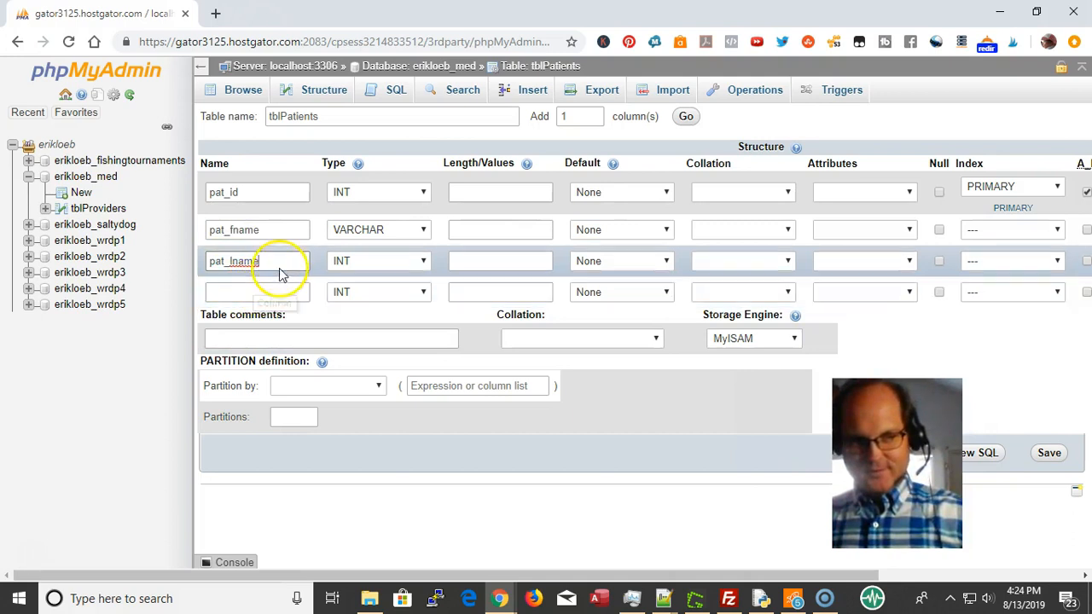
left_click_drag(260, 262, 195, 254)
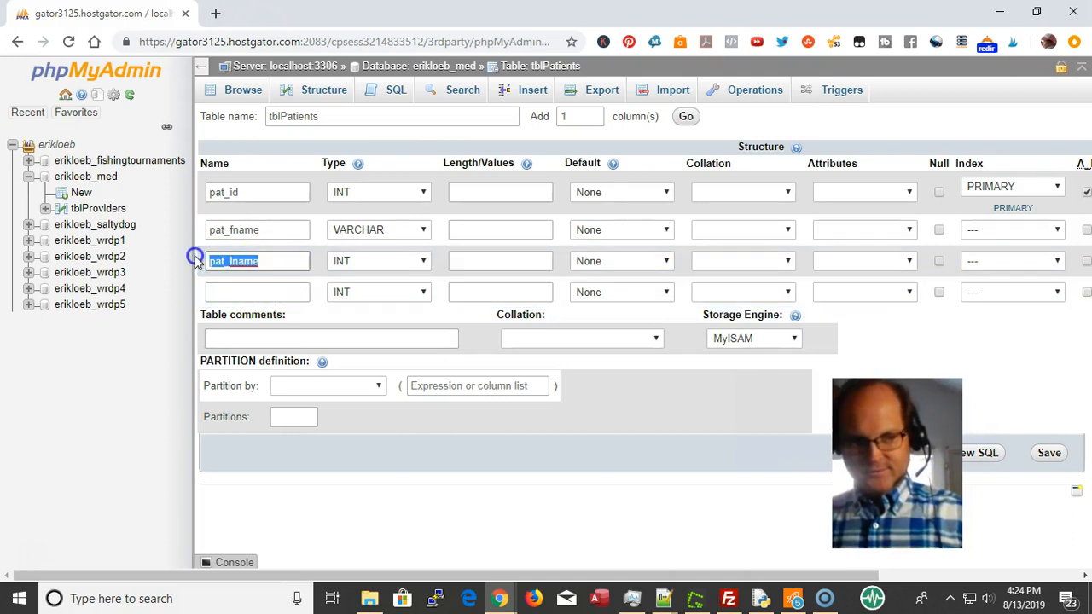
key("ctrl+c")
left_click(244, 292)
key("ctrl+v")
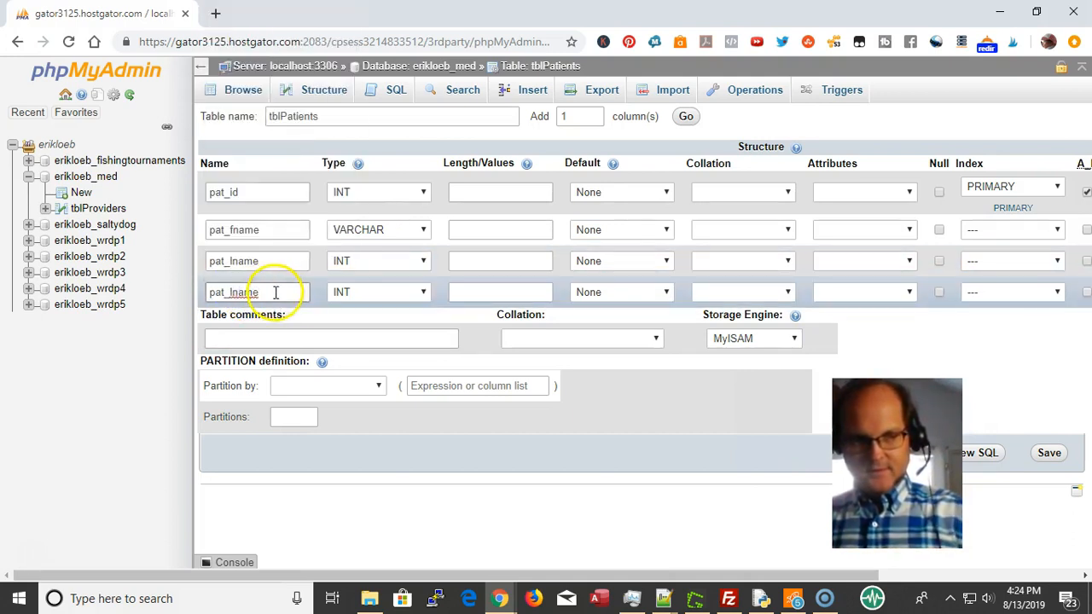
key("BackSpace")
key("BackSpace")
key("BackSpace")
key("BackSpace")
key("BackSpace")
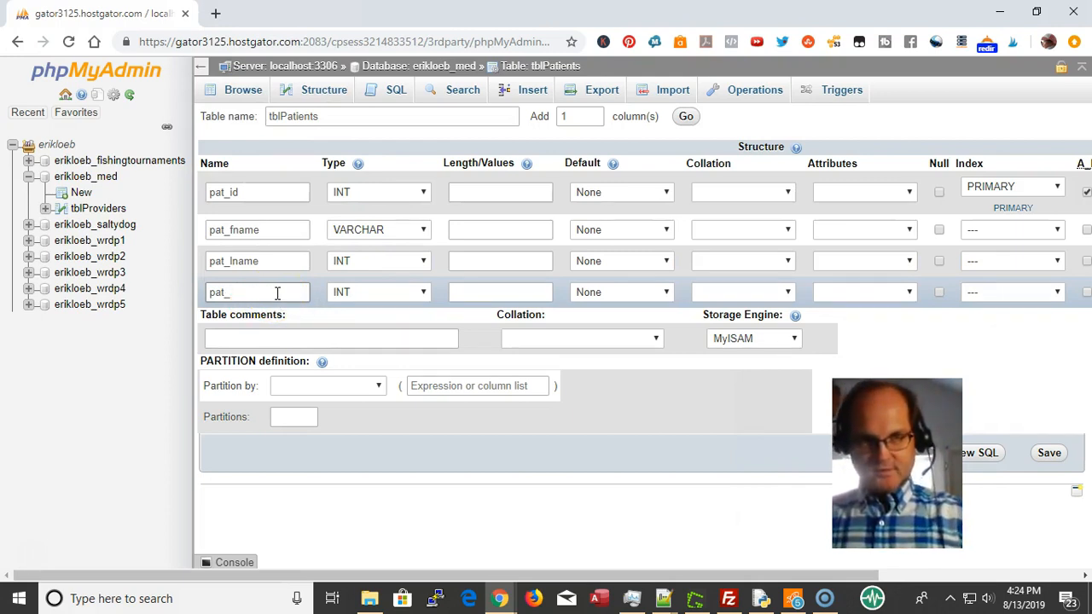
type("date")
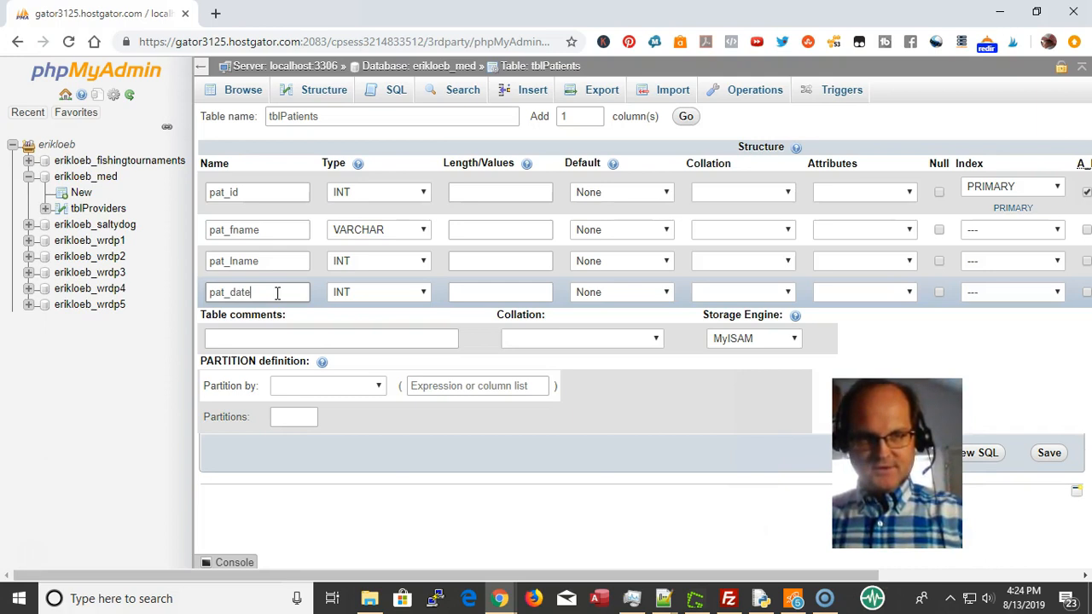
type("t")
key("BackSpace")
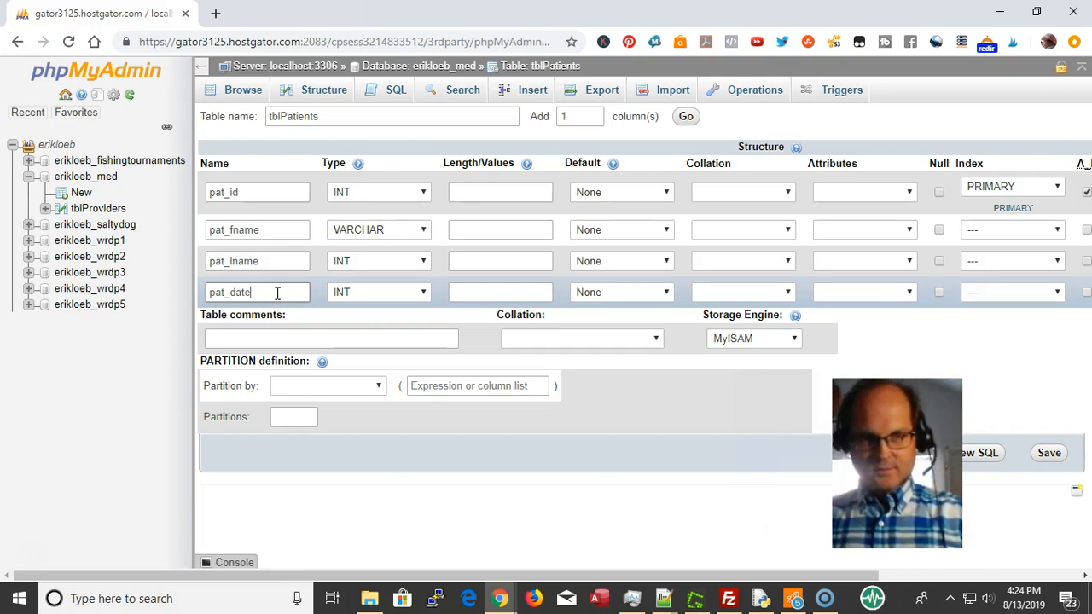
type("_entered")
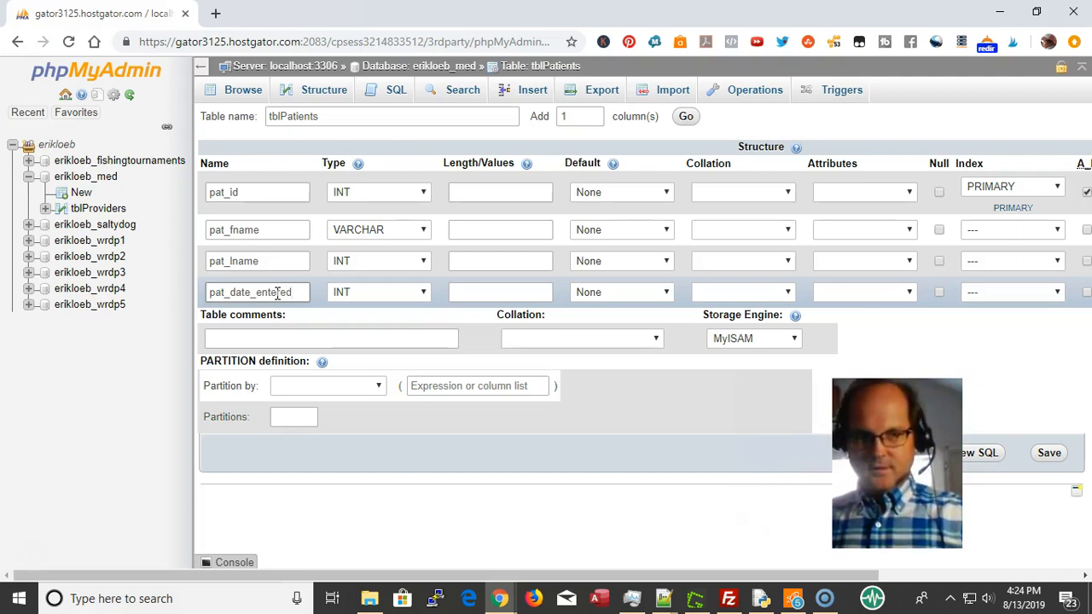
Make pat_date_entered a TIMESTAMP column defaulting to CURRENT_TIMESTAMP
left_click(375, 292)
key("c")
left_click(376, 293)
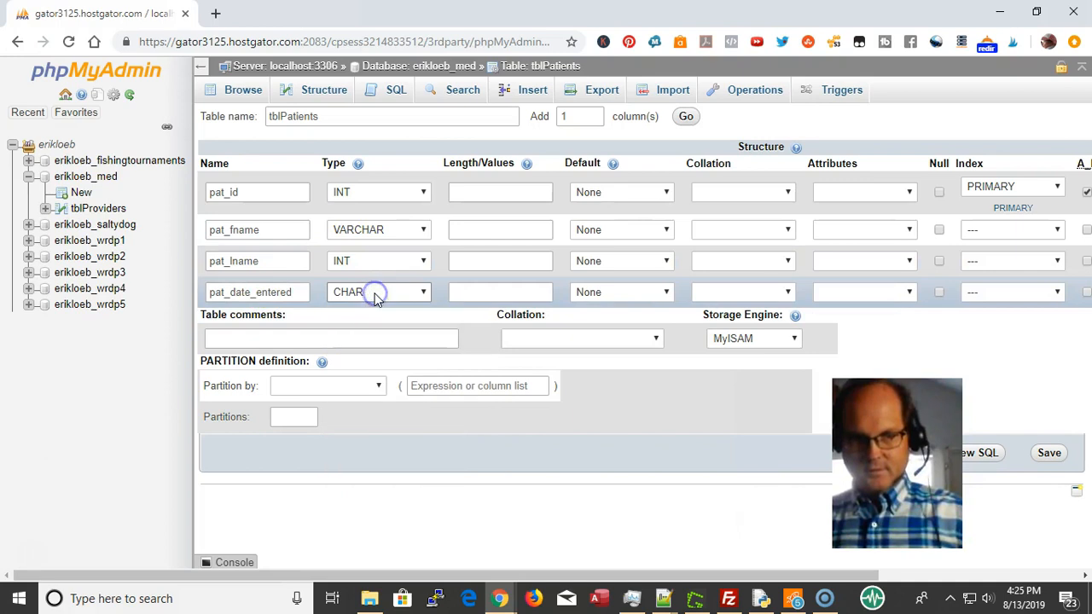
left_click(375, 292)
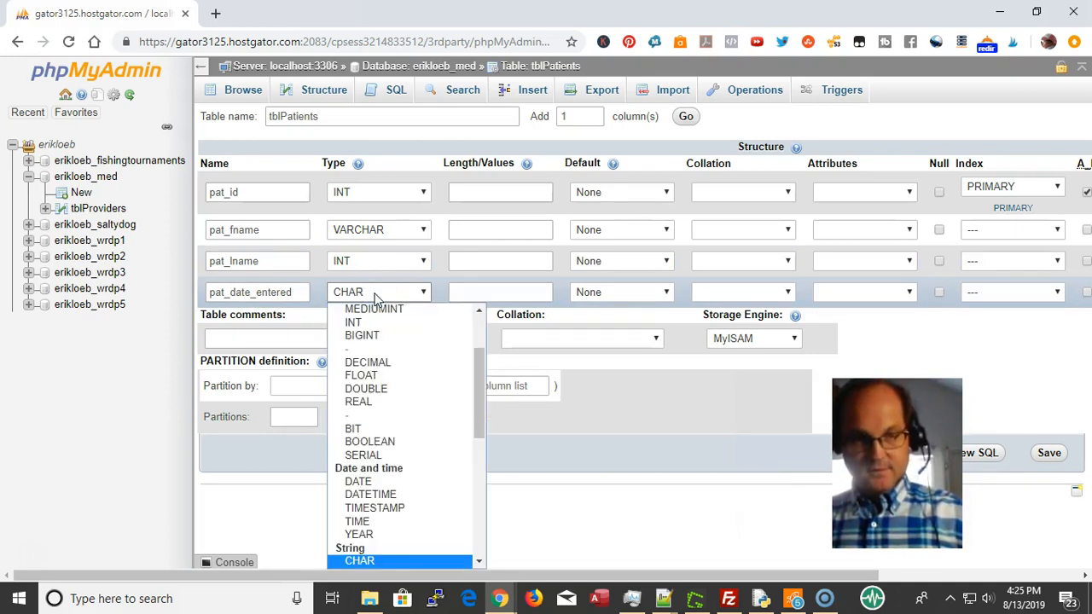
key("d")
left_click(376, 292)
left_click(376, 293)
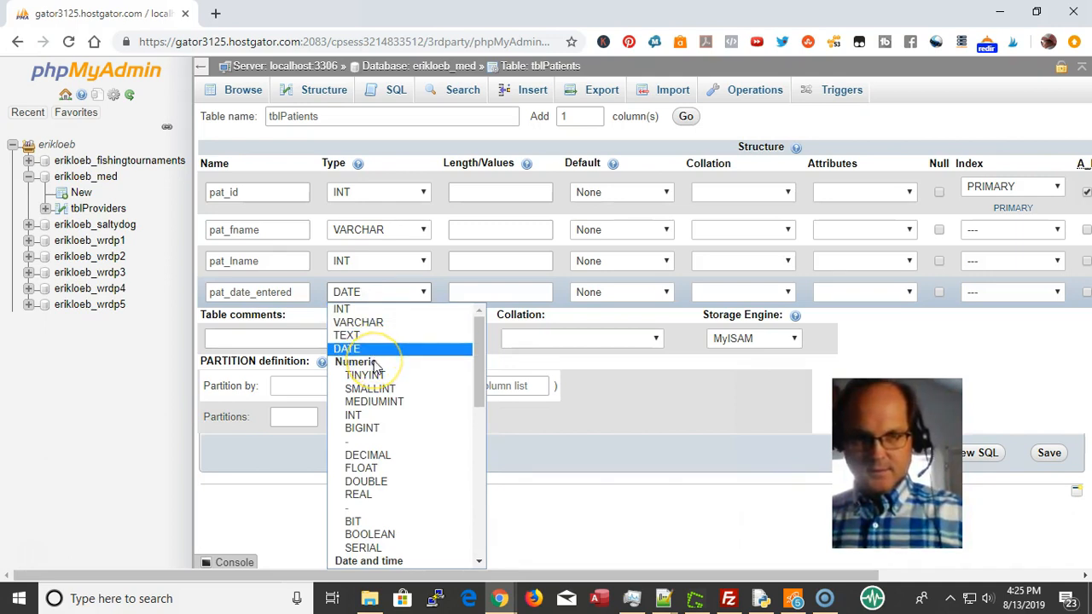
scroll(385, 367, "down", 4)
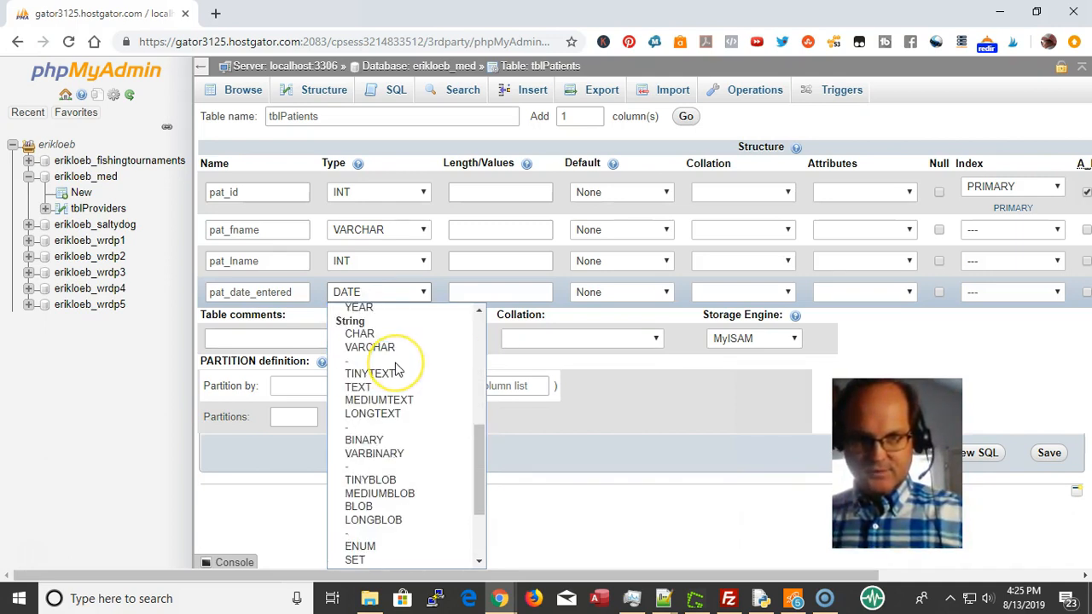
scroll(395, 369, "up", 3)
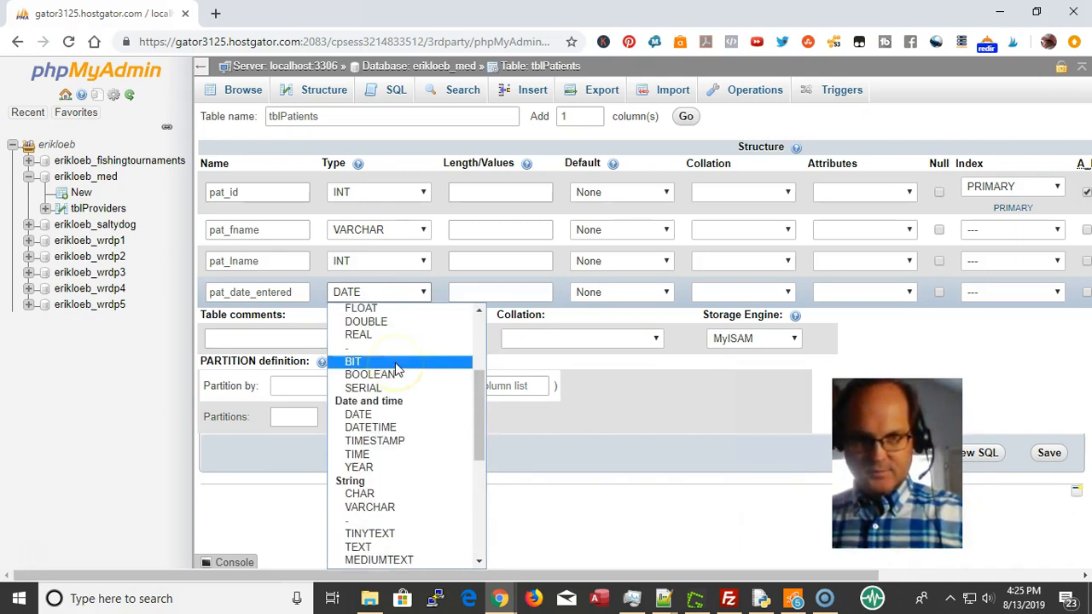
left_click(406, 442)
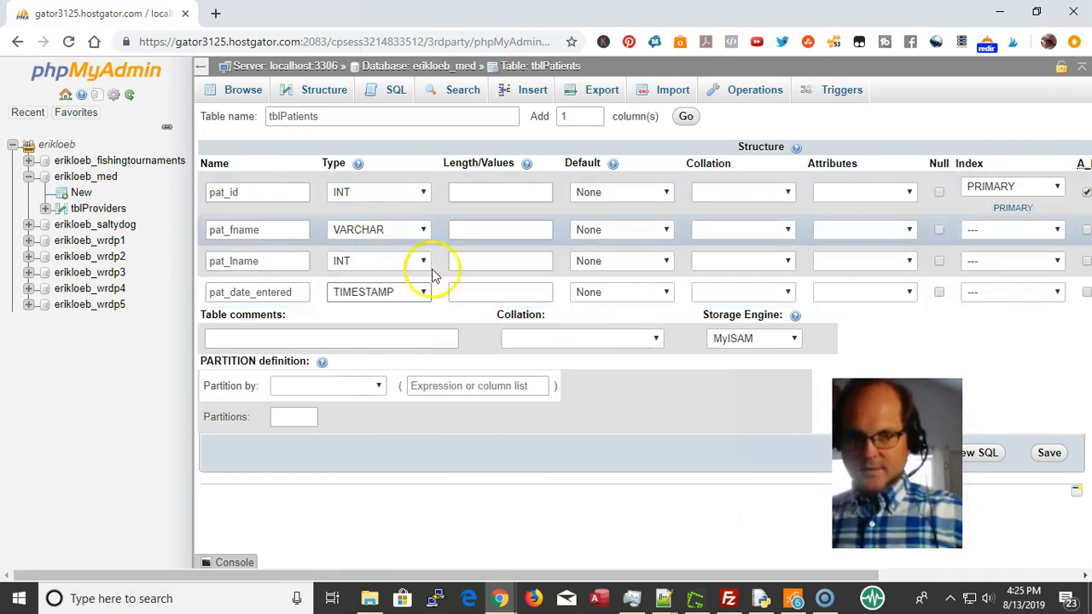
left_click(641, 301)
left_click(623, 351)
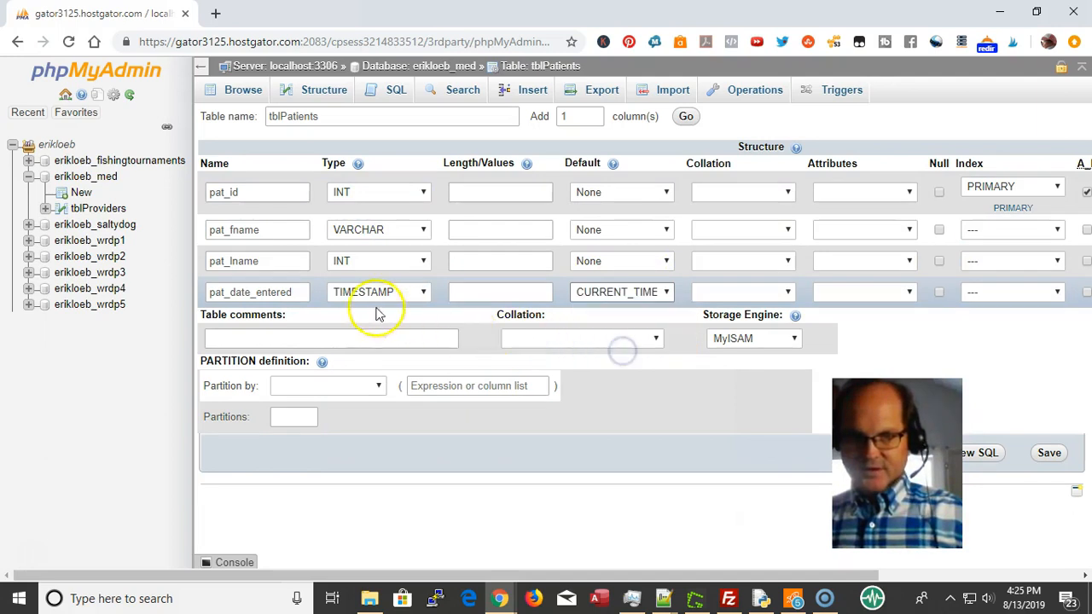
Change pat_lname's type from INT to VARCHAR
left_click(351, 262)
key("Down")
left_click(402, 260)
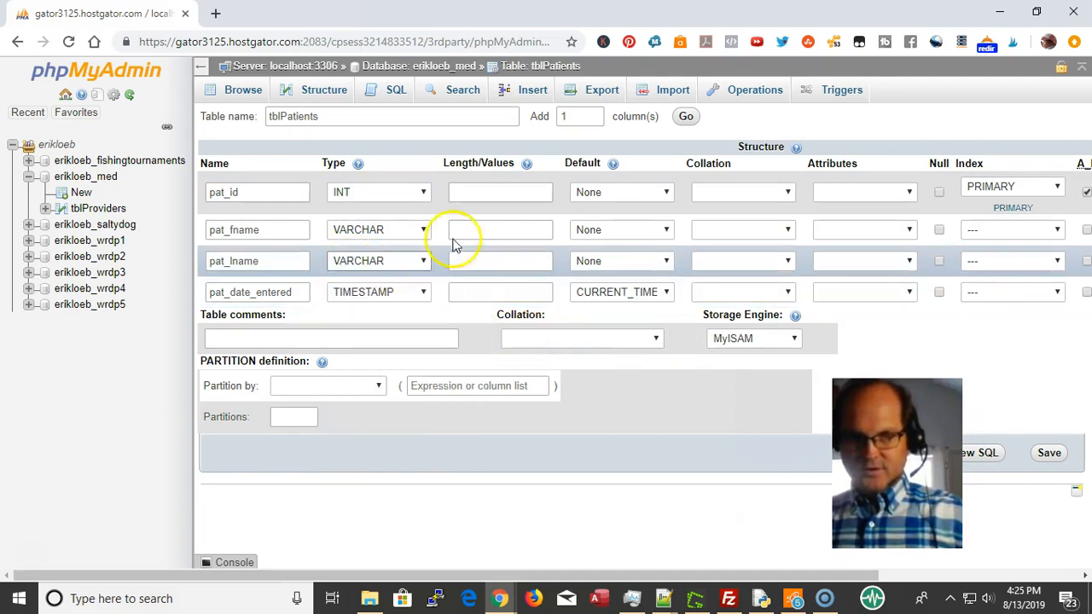
left_click(507, 229)
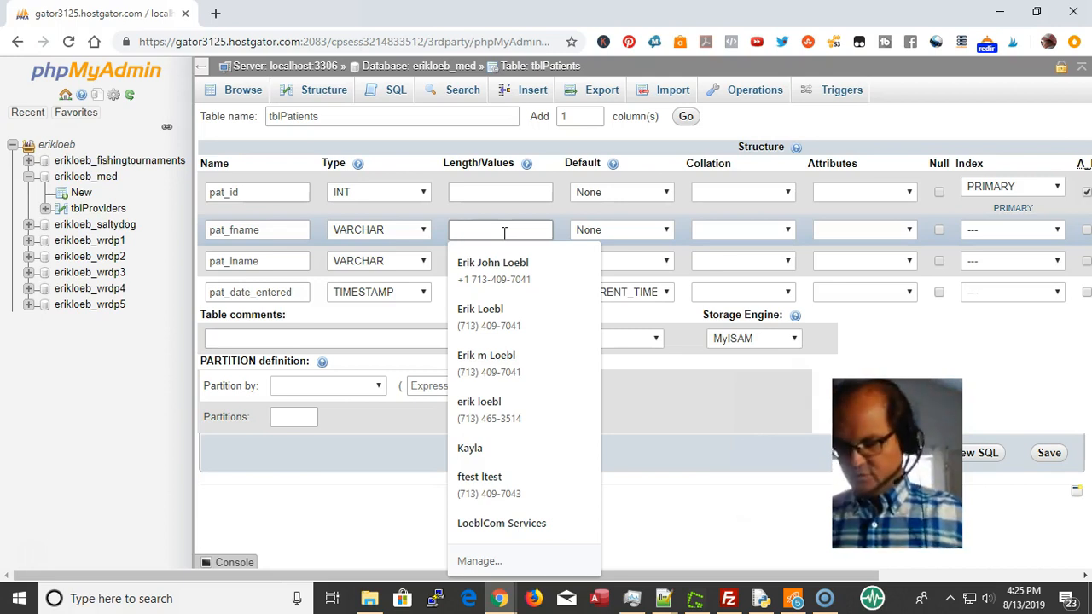
Give pat_fname and pat_lname a length of 50 and save tblPatients
type("50")
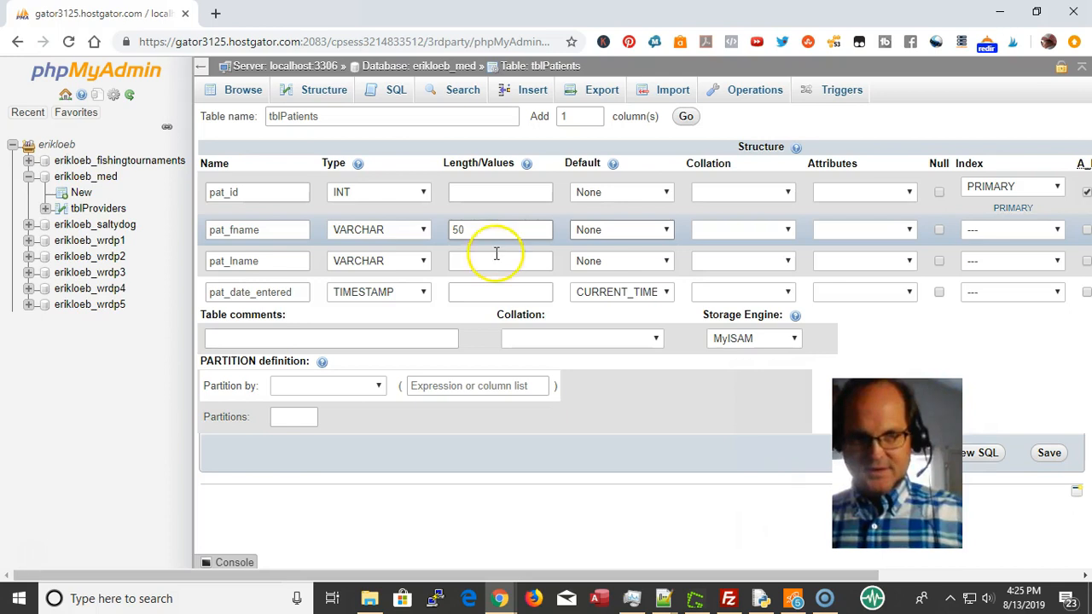
left_click(472, 262)
type("50")
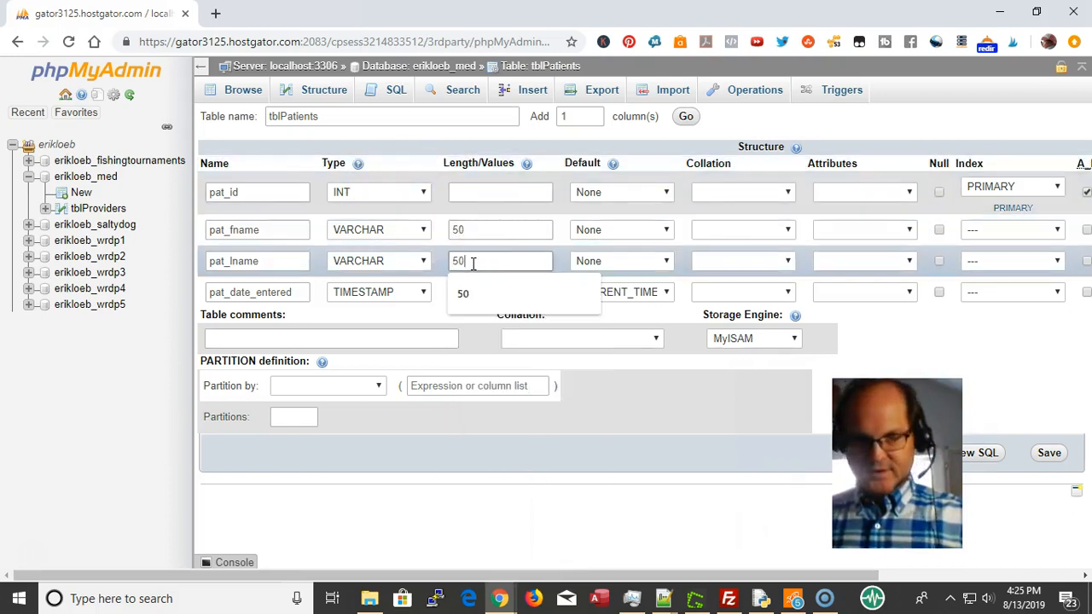
key("Tab")
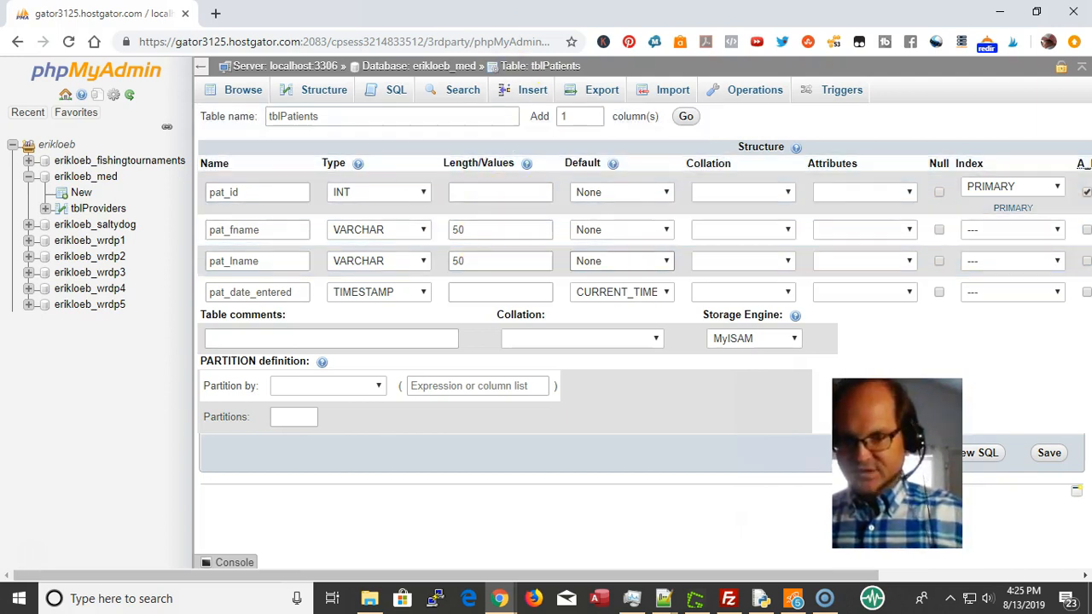
left_click(1051, 455)
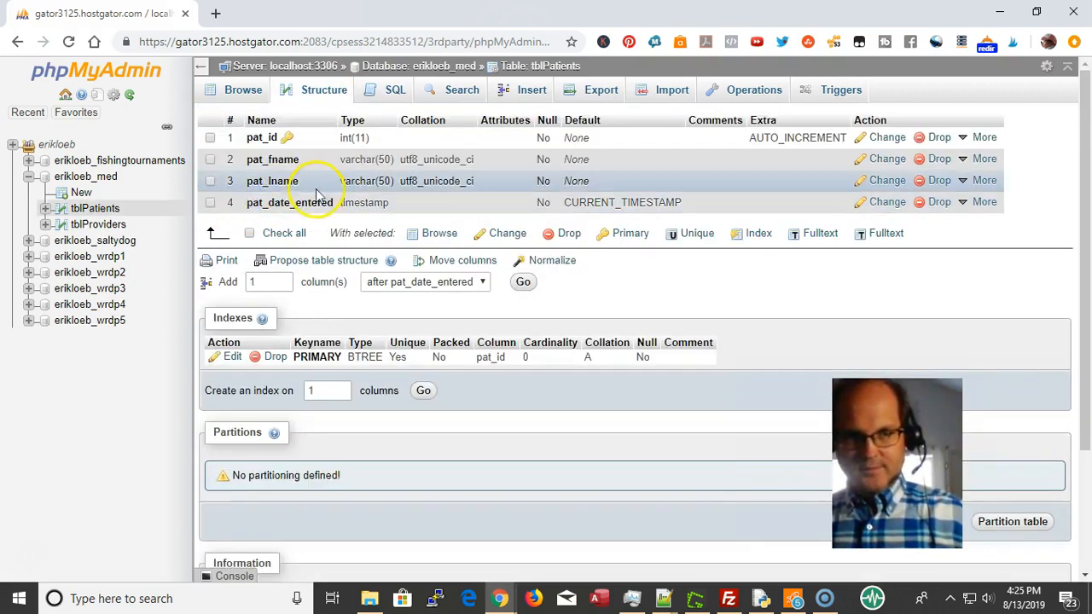
Go through the tblPatients breadcrumb back to the erikloeb_med database overview
left_click(560, 68)
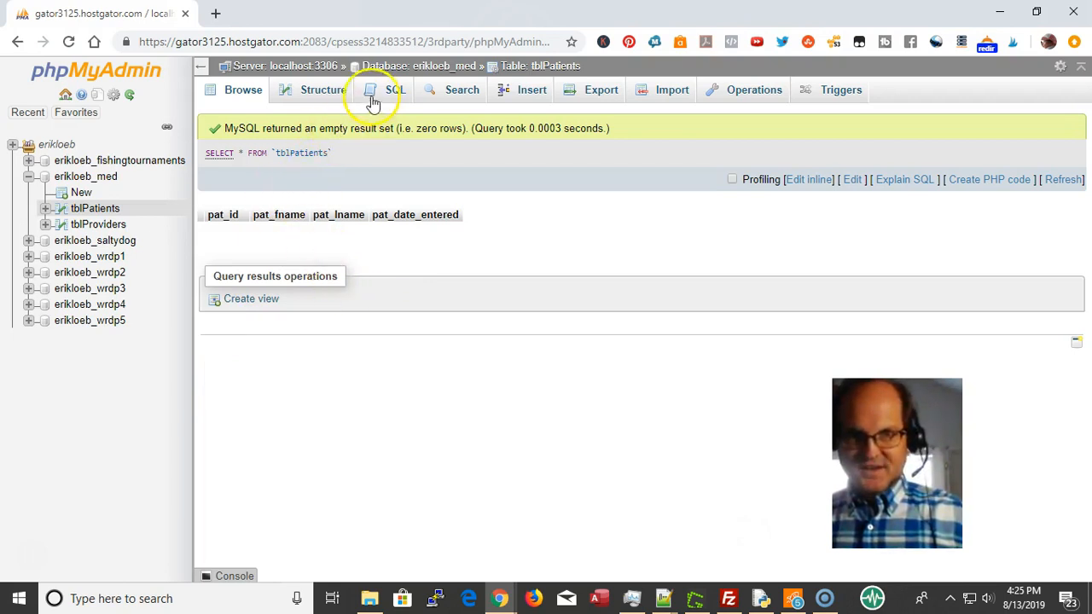
left_click(443, 68)
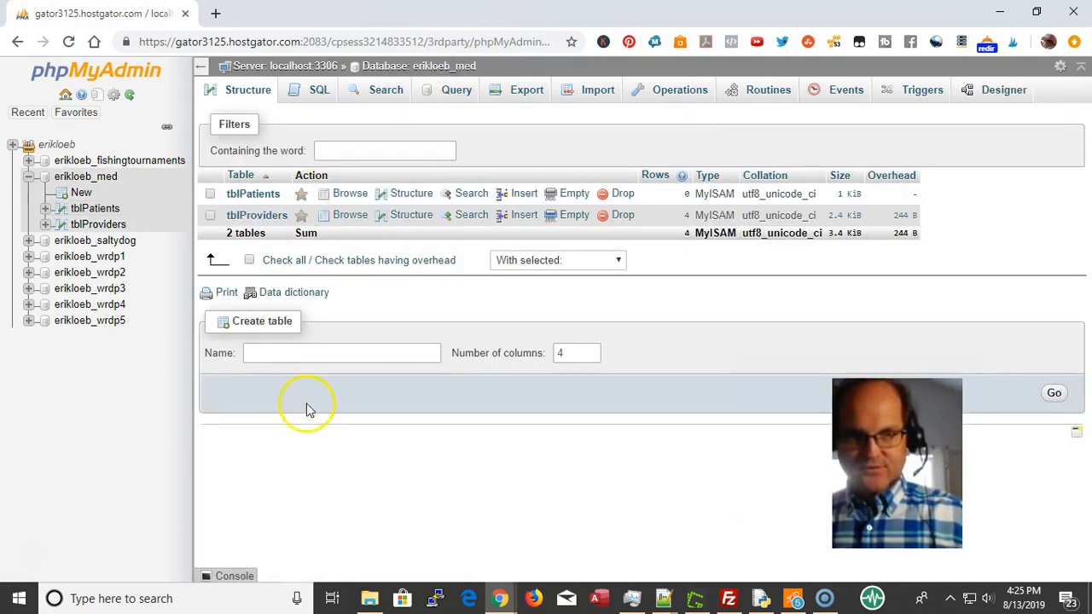
Create a table named tblDoctors with 4 columns from the Create table form
left_click(329, 356)
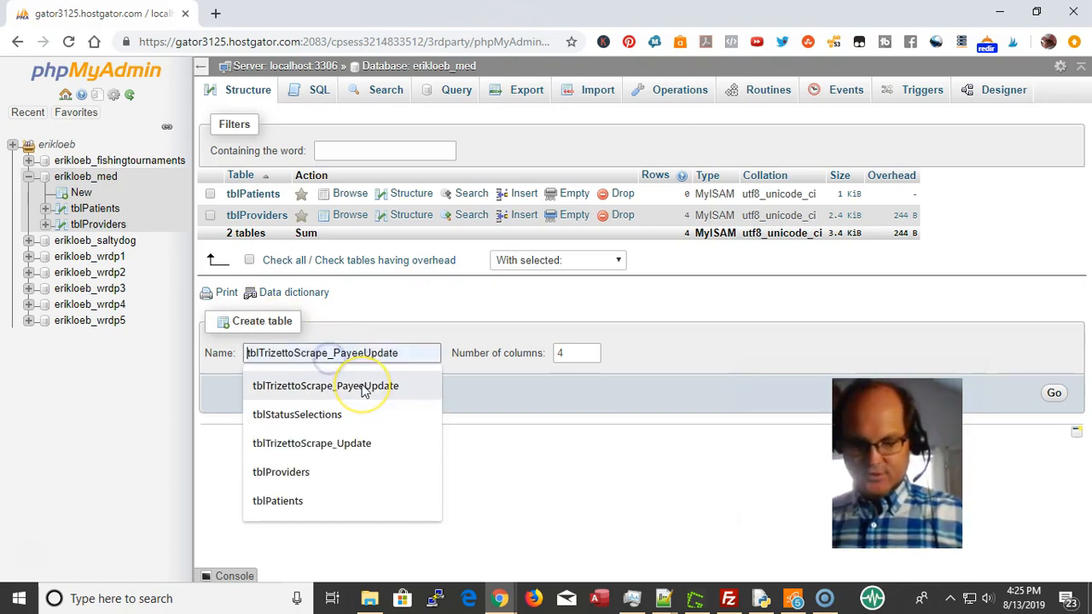
type("tbl")
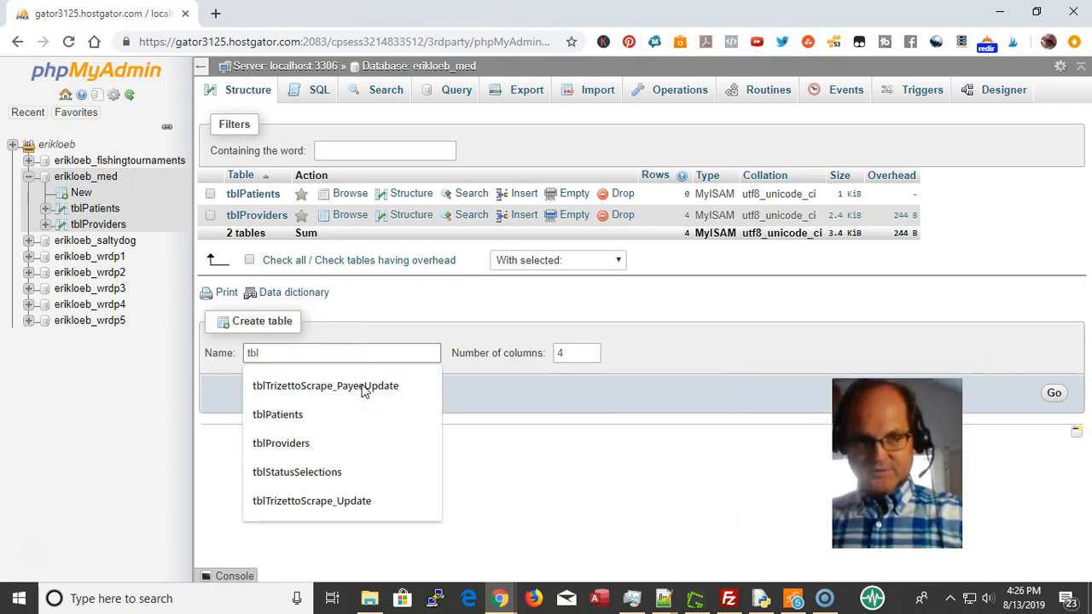
type("D")
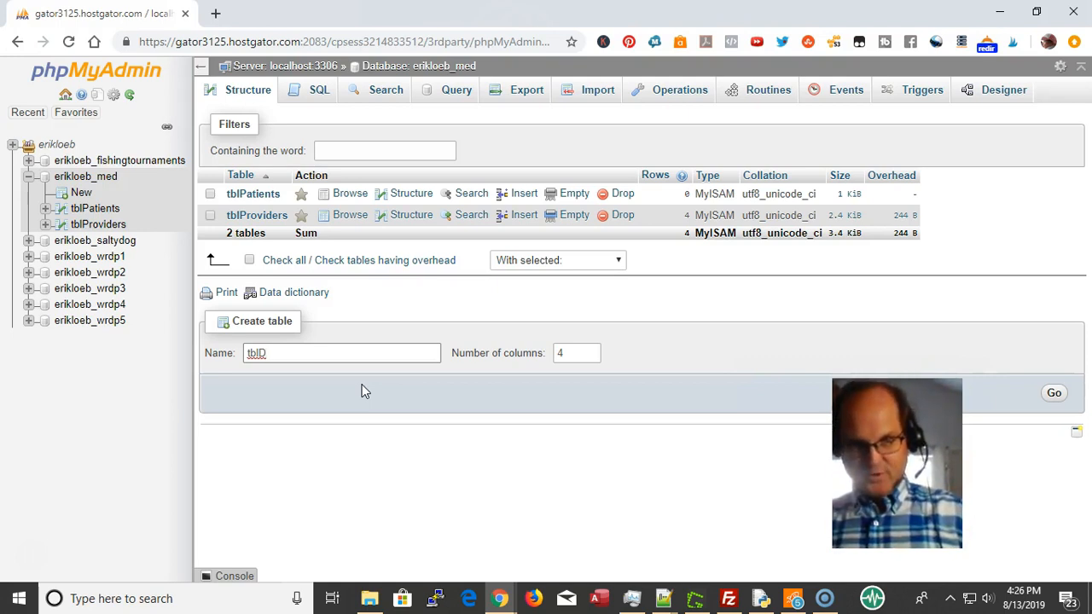
type("O")
key("BackSpace")
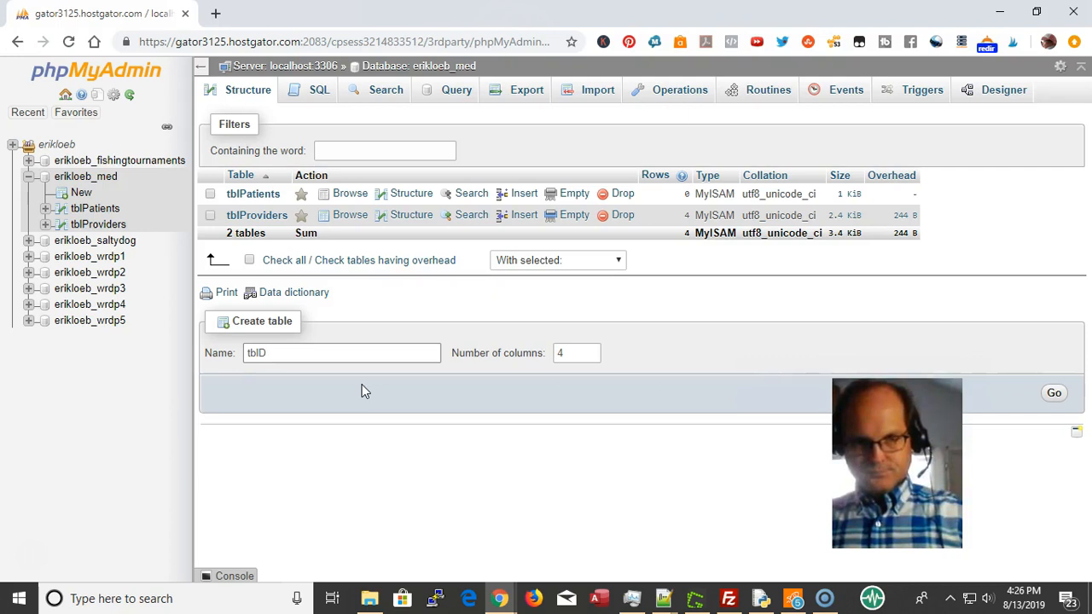
type("oct")
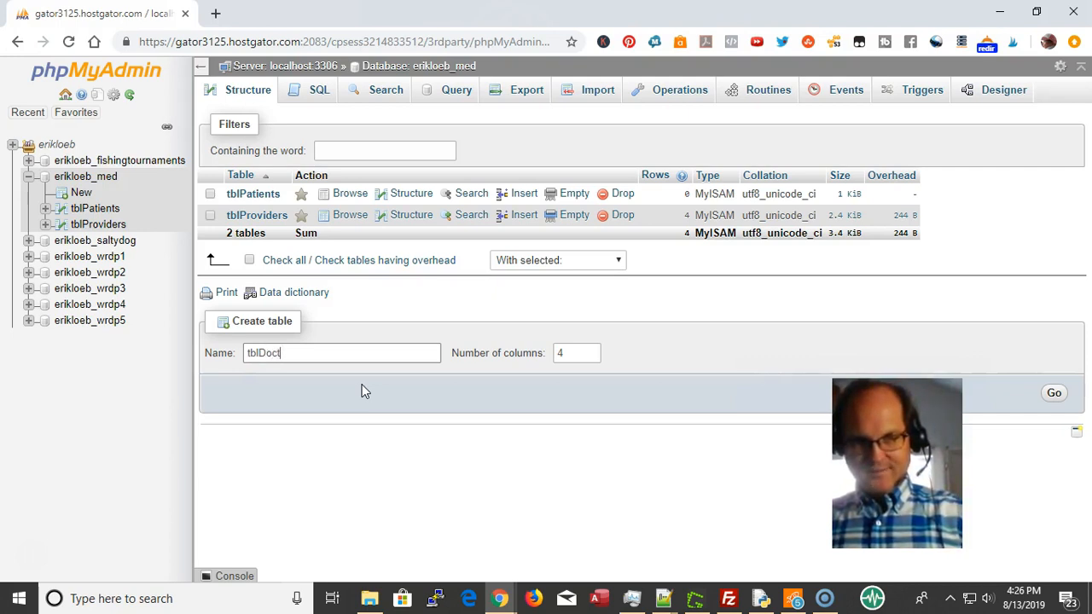
type("ors")
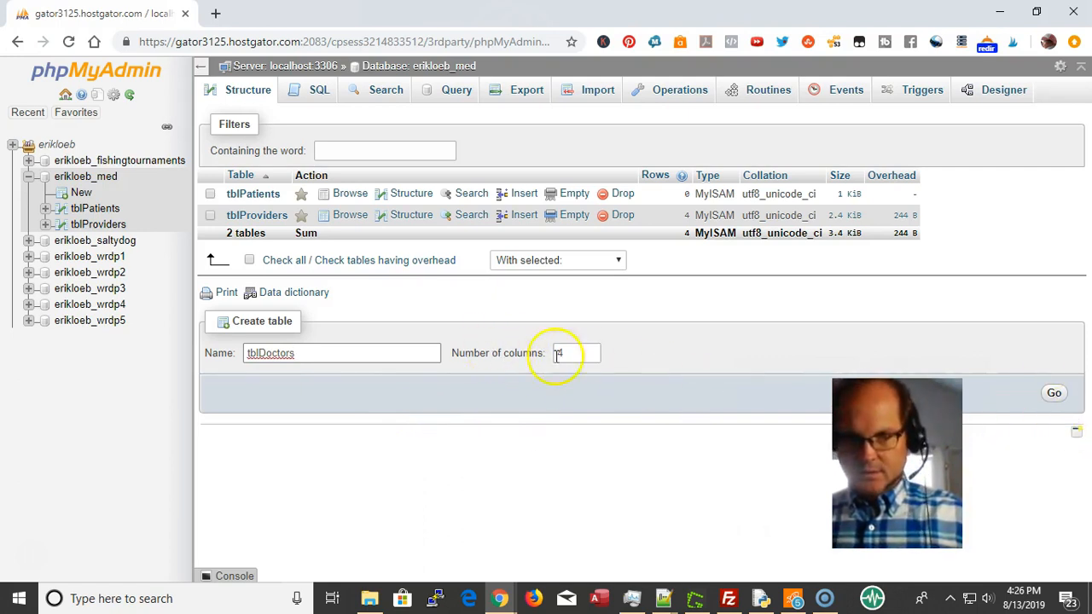
left_click_drag(571, 351, 546, 353)
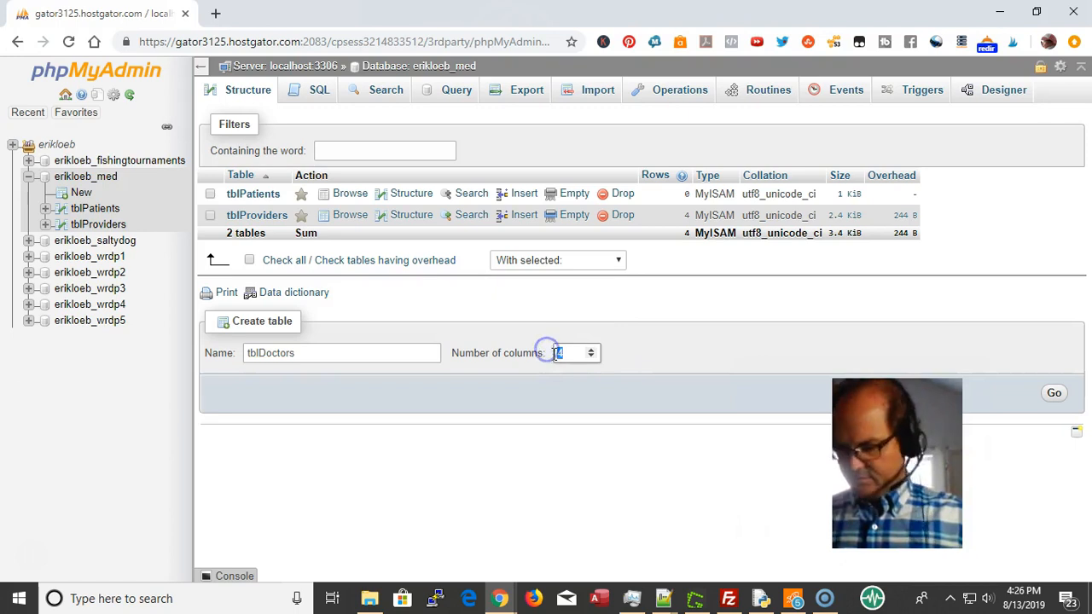
type("3")
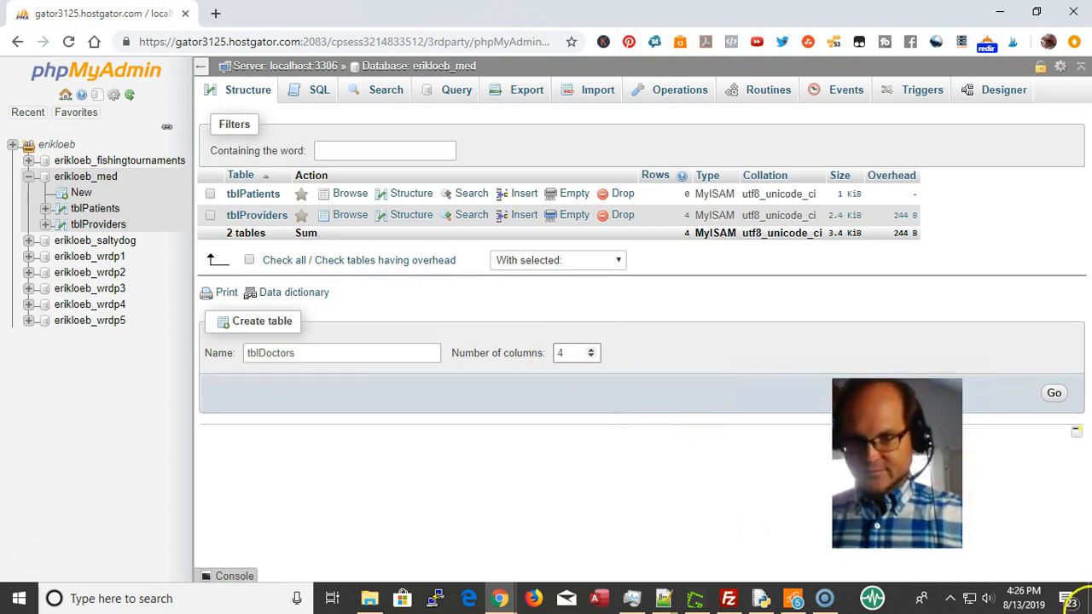
left_click(1054, 396)
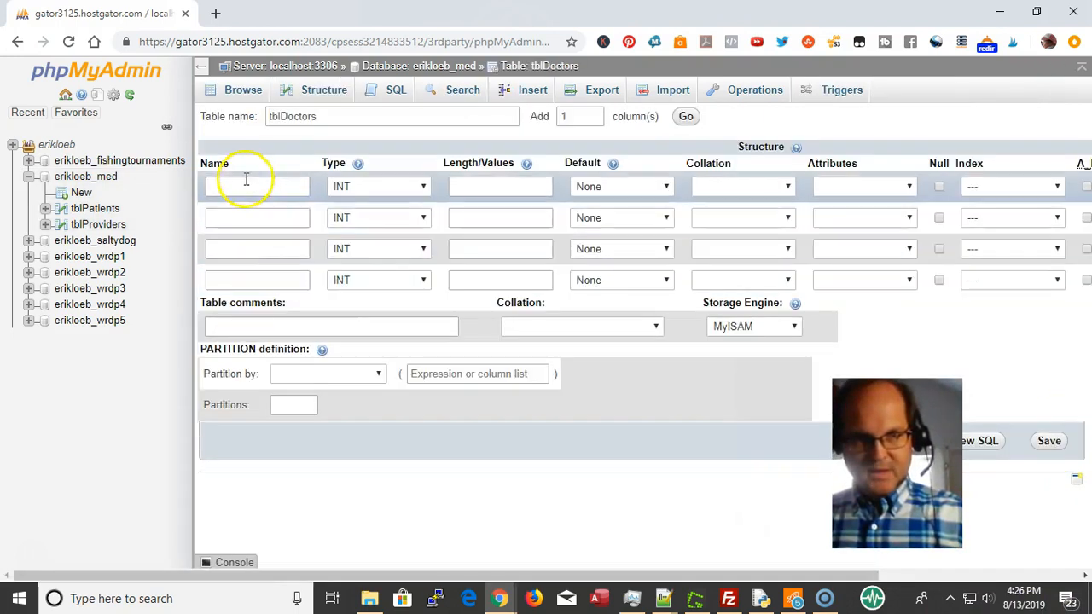
Enter doc_id as the first column name and paste it into the other three name fields
left_click(246, 182)
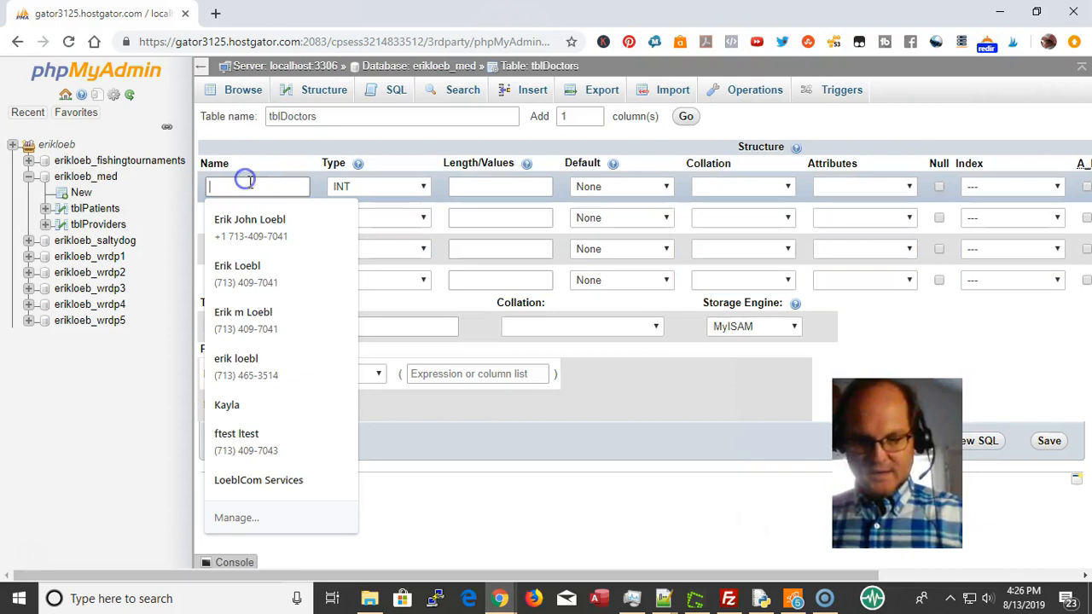
type("cod")
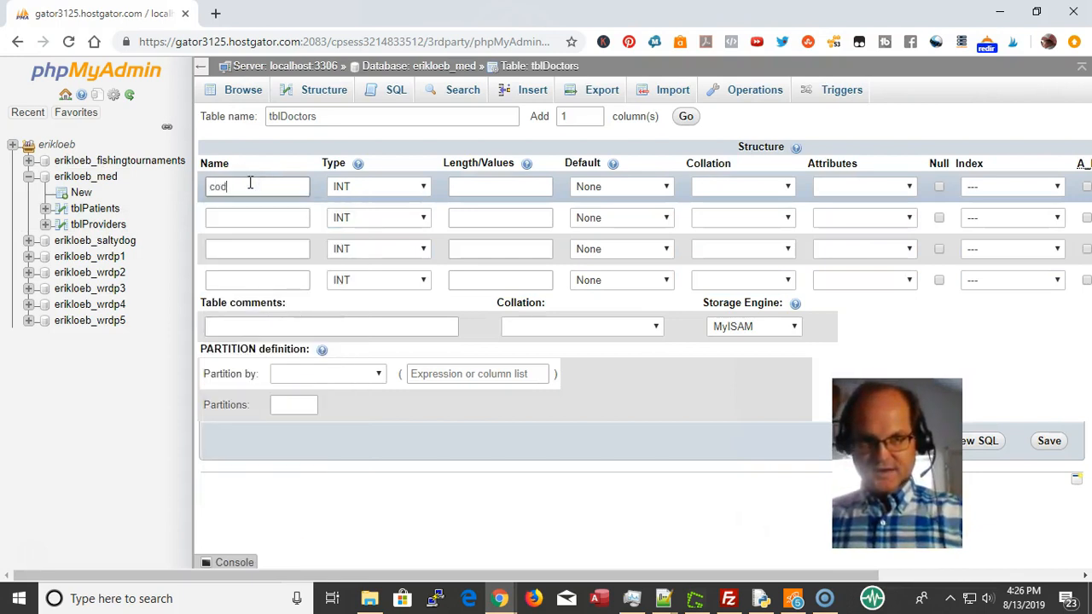
type("doc_i")
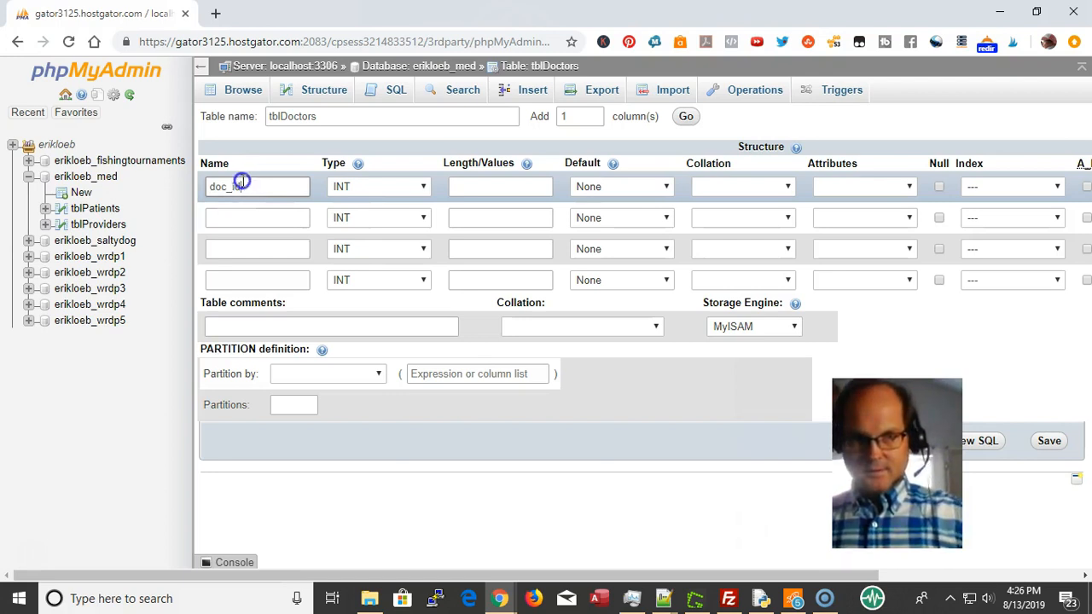
left_click_drag(242, 182, 183, 176)
key("ctrl+c")
left_click(275, 218)
key("ctrl+v")
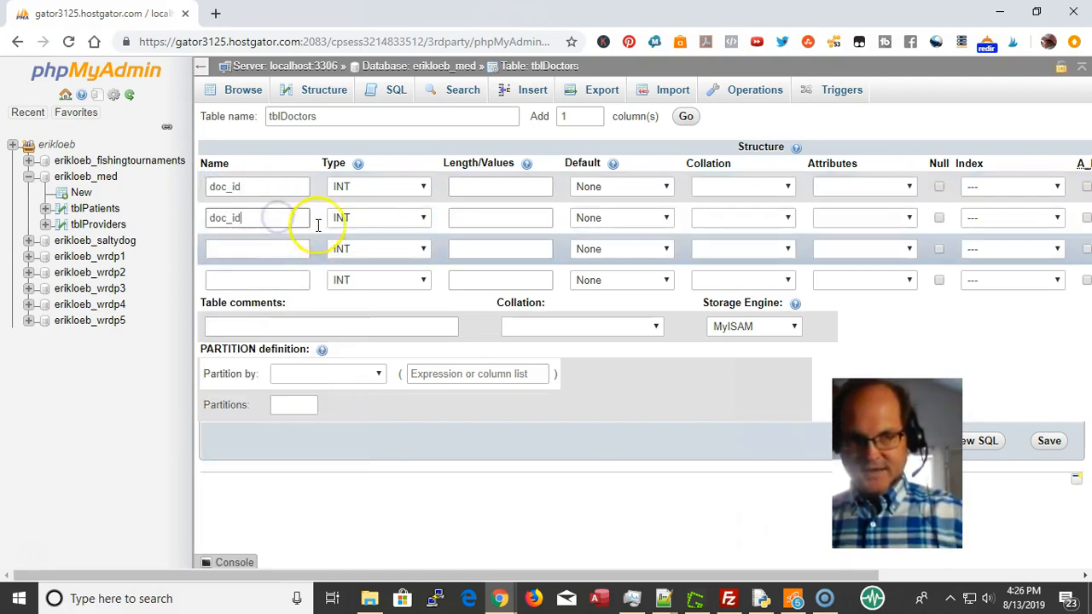
left_click(292, 248)
key("ctrl+v")
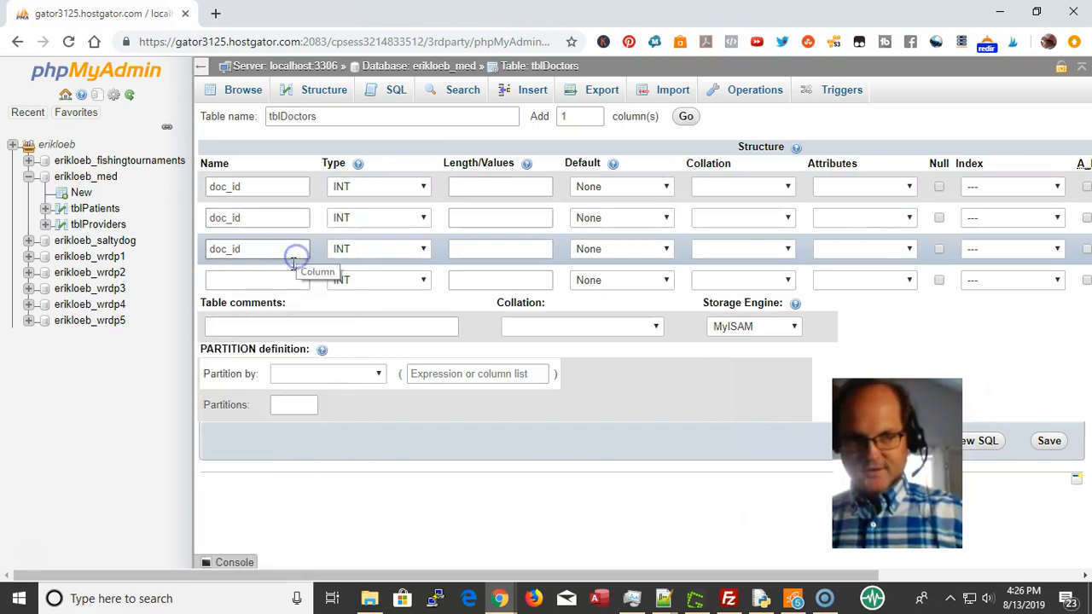
left_click(291, 276)
key("ctrl+v")
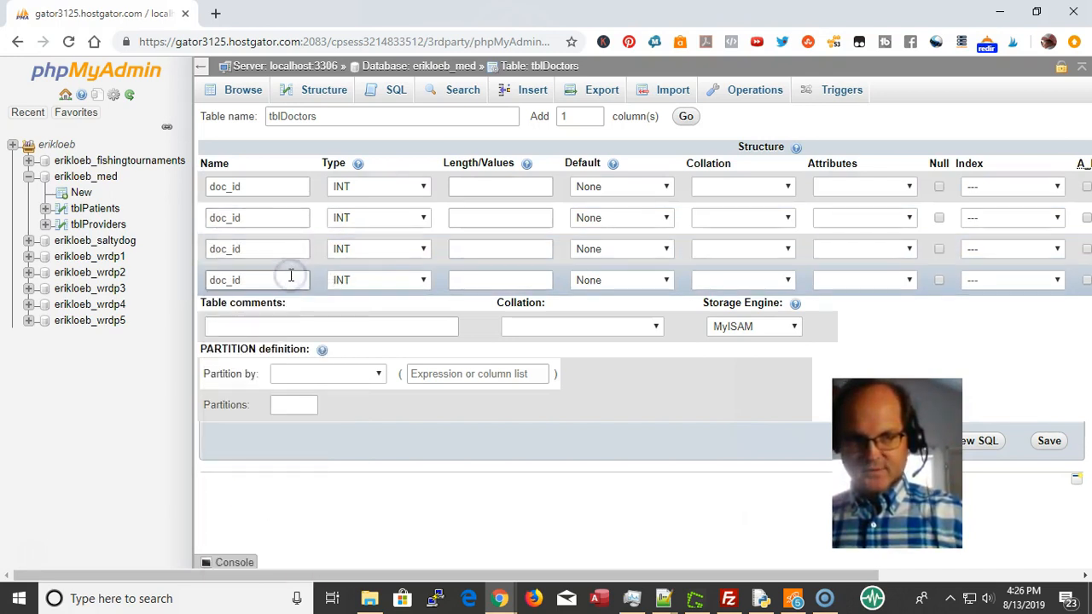
Rename the copied columns to doc_date_entered, doc_city and doc_name
key("BackSpace")
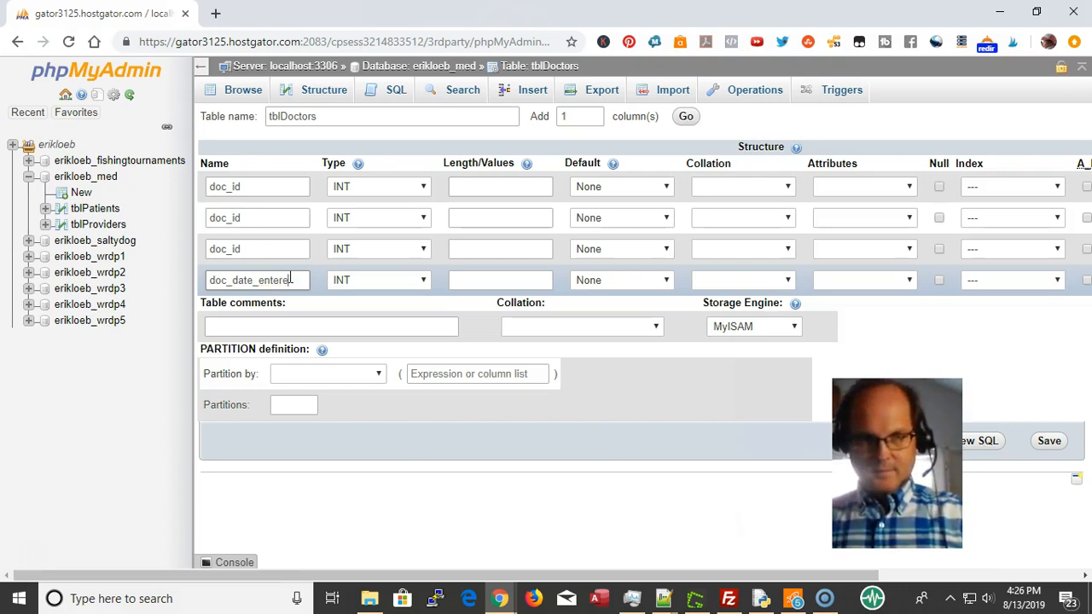
left_click(259, 247)
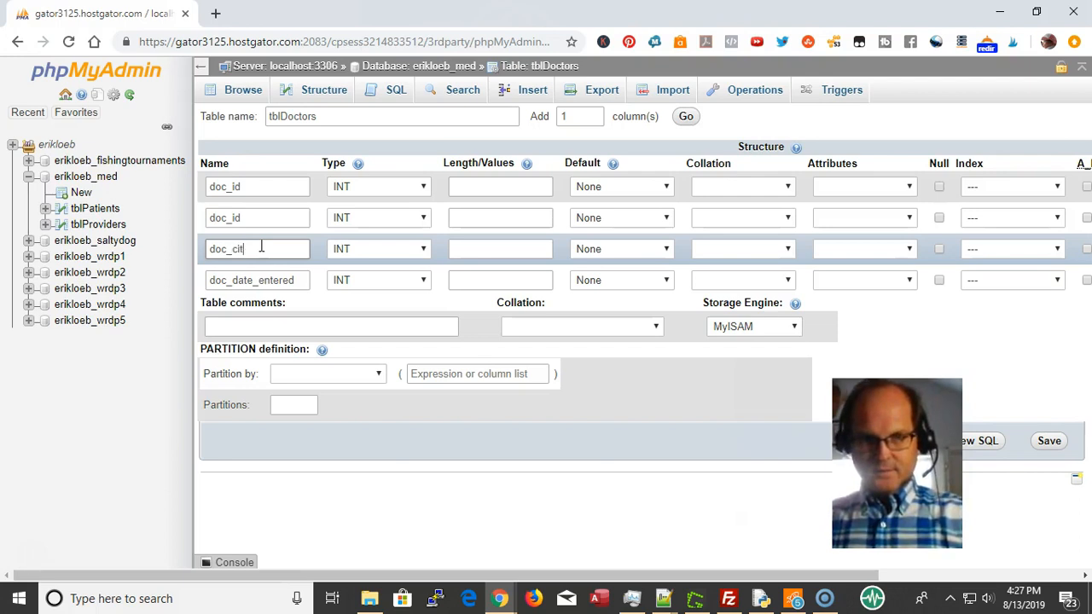
left_click(252, 214)
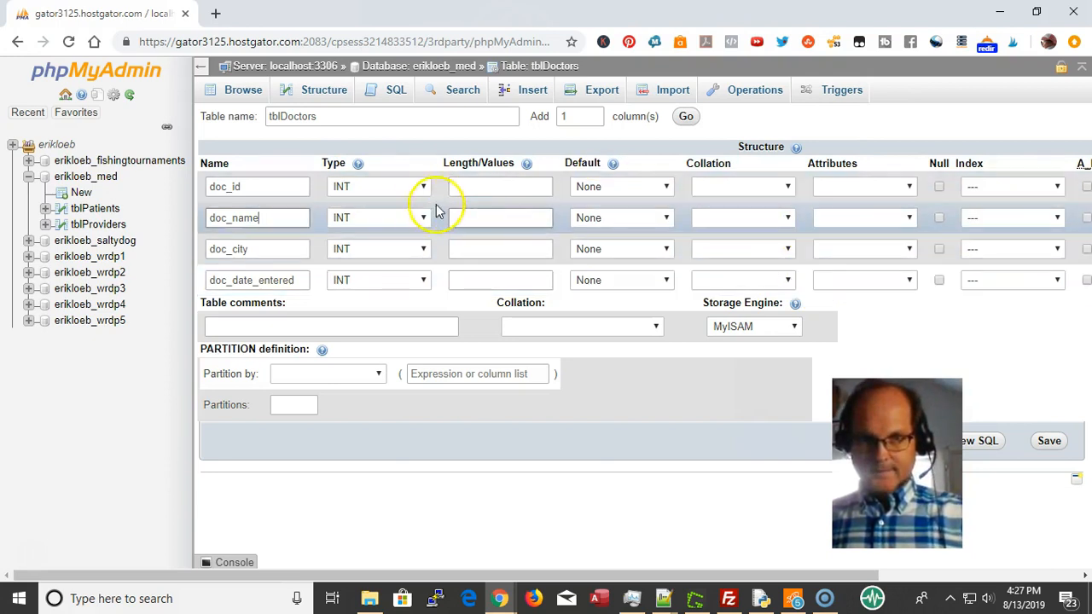
Make doc_name and doc_city VARCHAR columns with length 50
left_click(393, 221)
key("v")
left_click(394, 220)
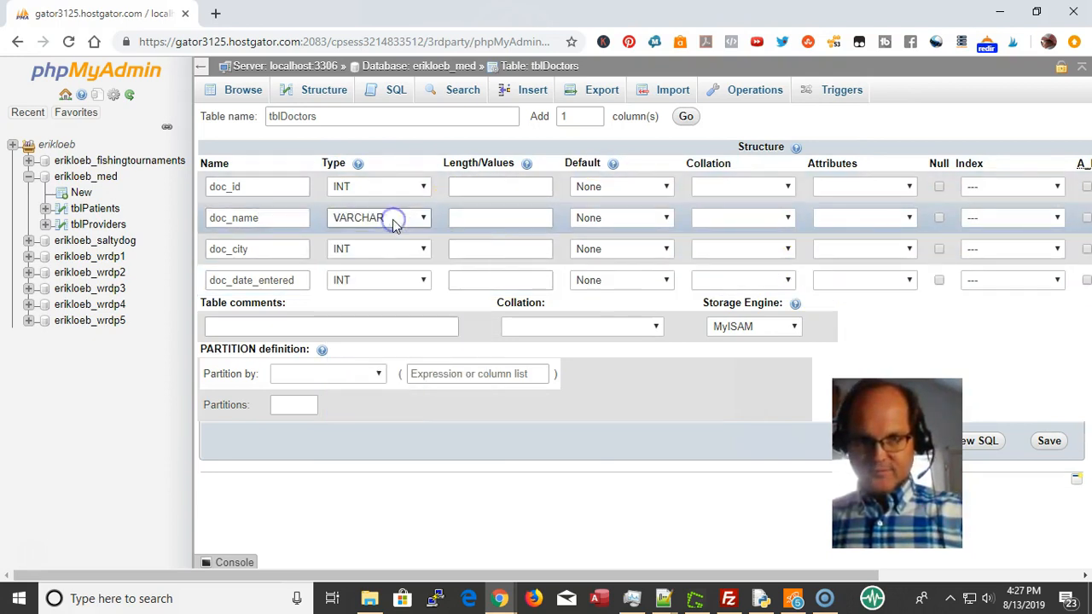
left_click(366, 249)
key("v")
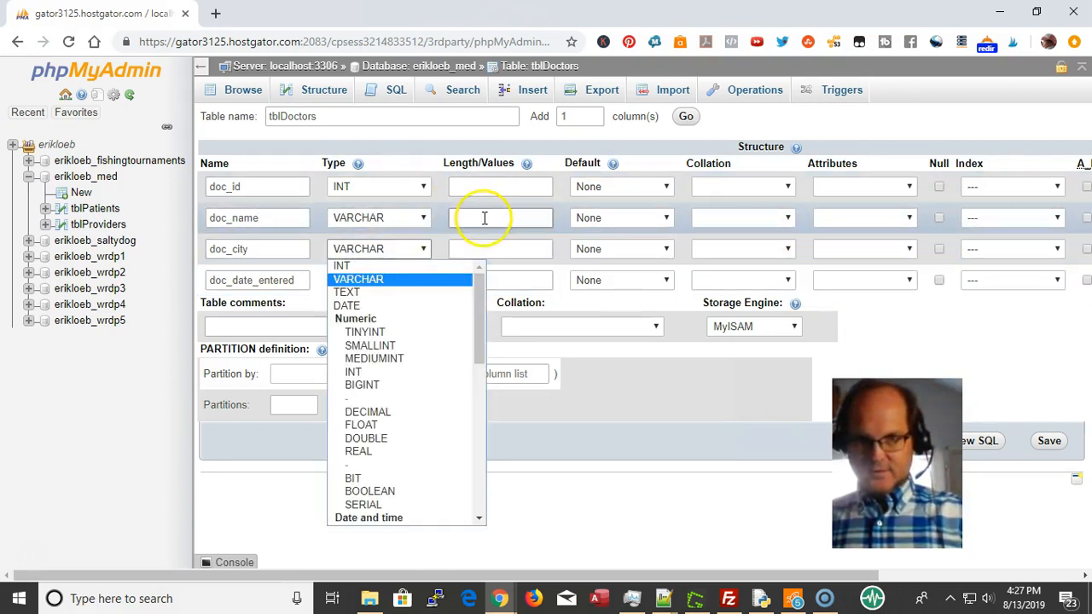
left_click(484, 218)
type("5")
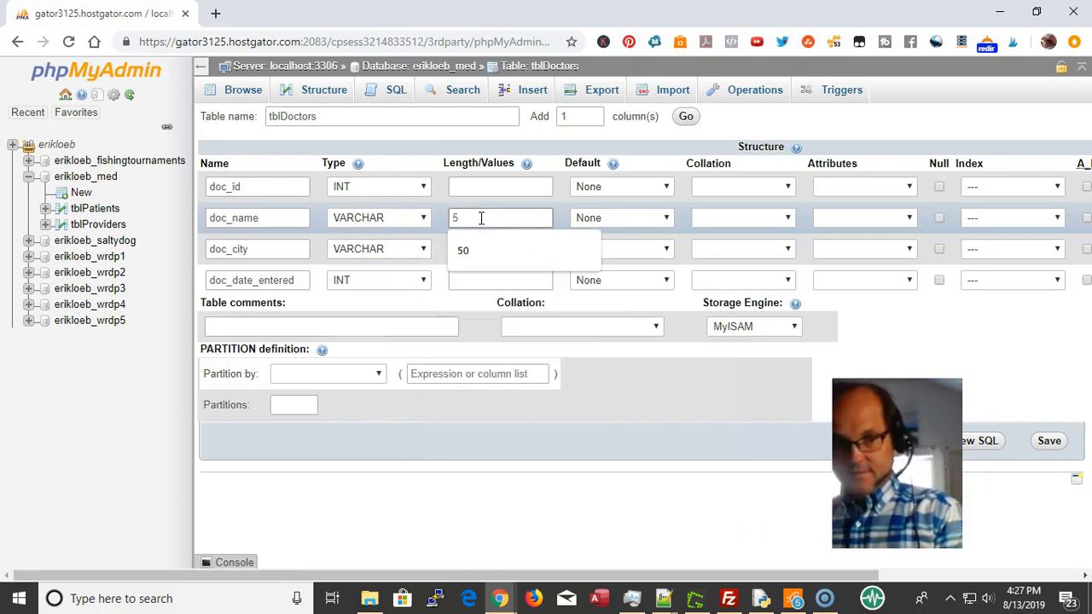
type("0")
left_click(495, 258)
type("50")
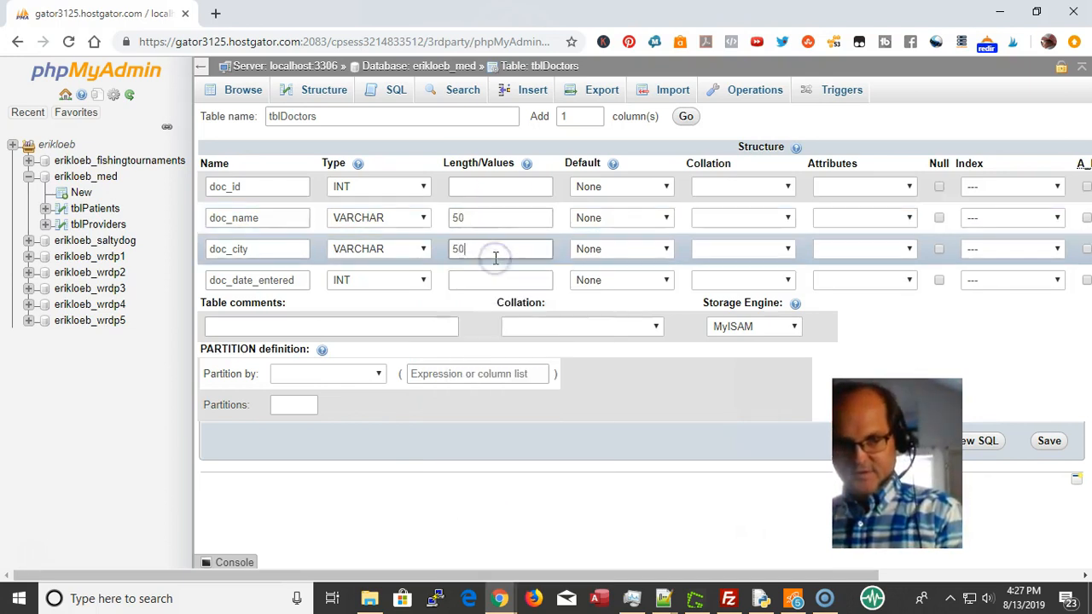
Make doc_date_entered a DATETIME column defaulting to CURRENT_TIMESTAMP
left_click(355, 287)
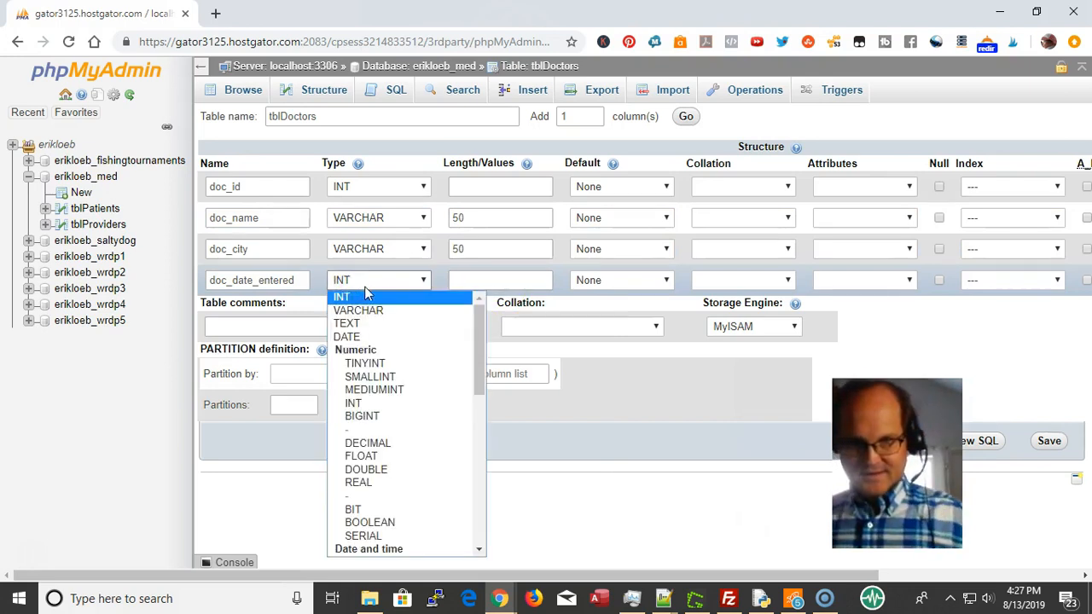
scroll(415, 404, "down", 2)
scroll(407, 465, "down", 3)
scroll(415, 444, "up", 6)
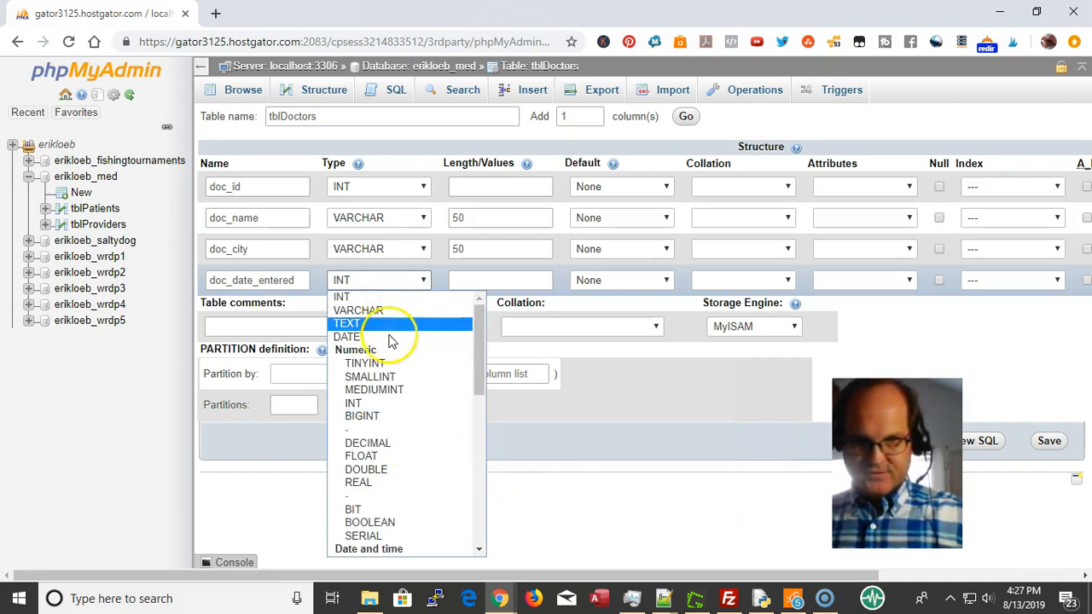
scroll(395, 344, "down", 4)
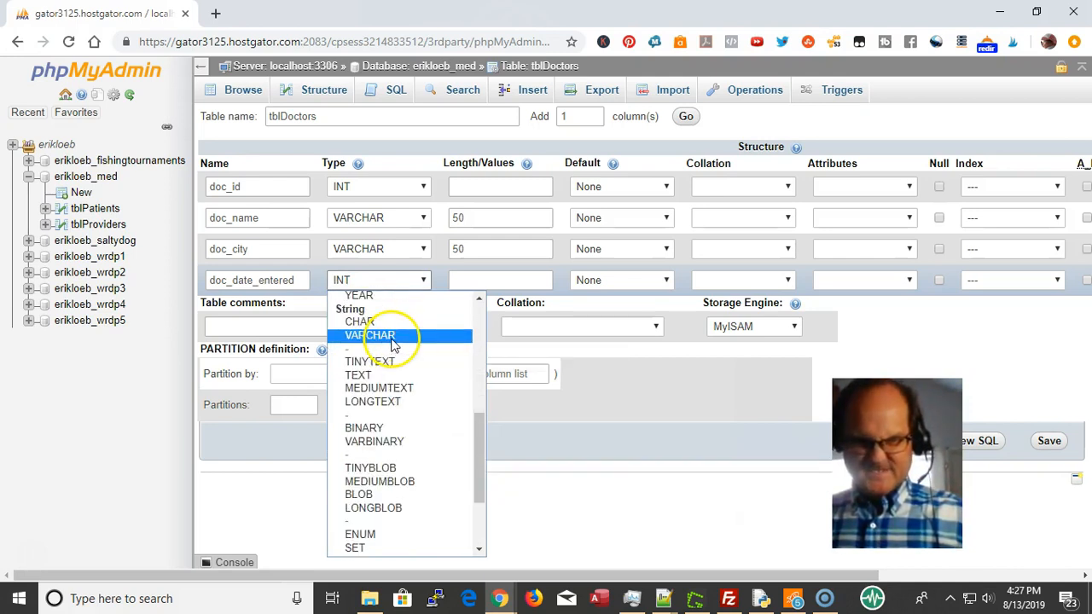
scroll(393, 344, "down", 1)
scroll(393, 344, "up", 6)
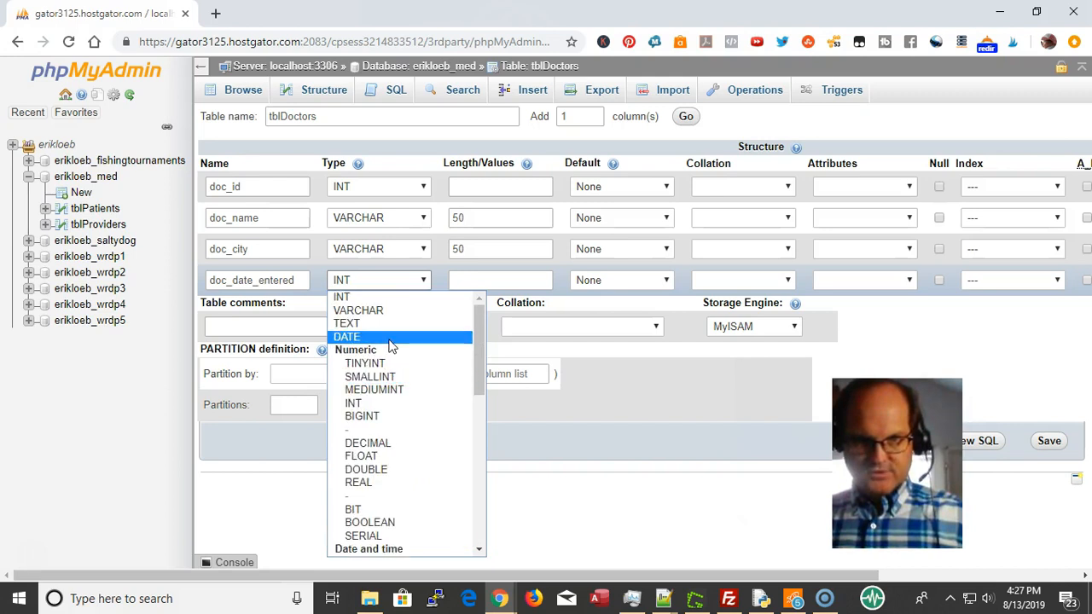
scroll(391, 346, "down", 2)
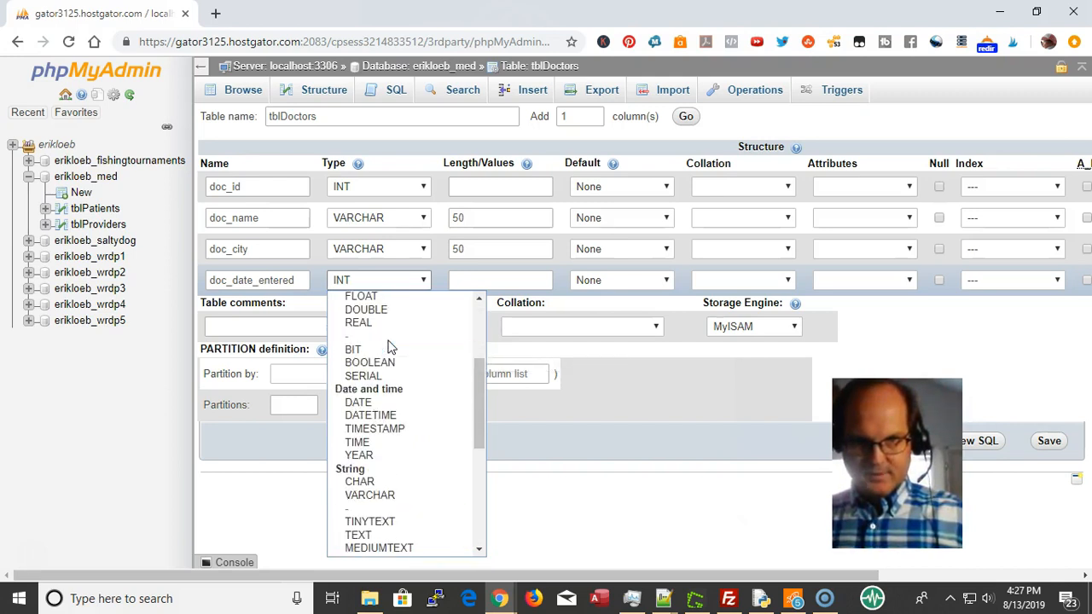
left_click(414, 428)
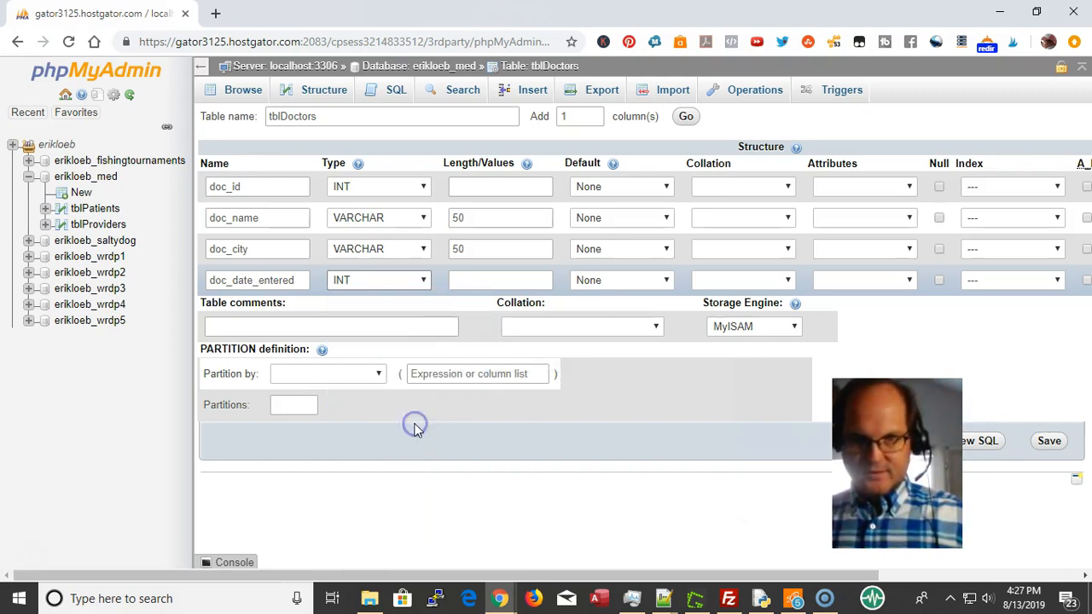
left_click(397, 282)
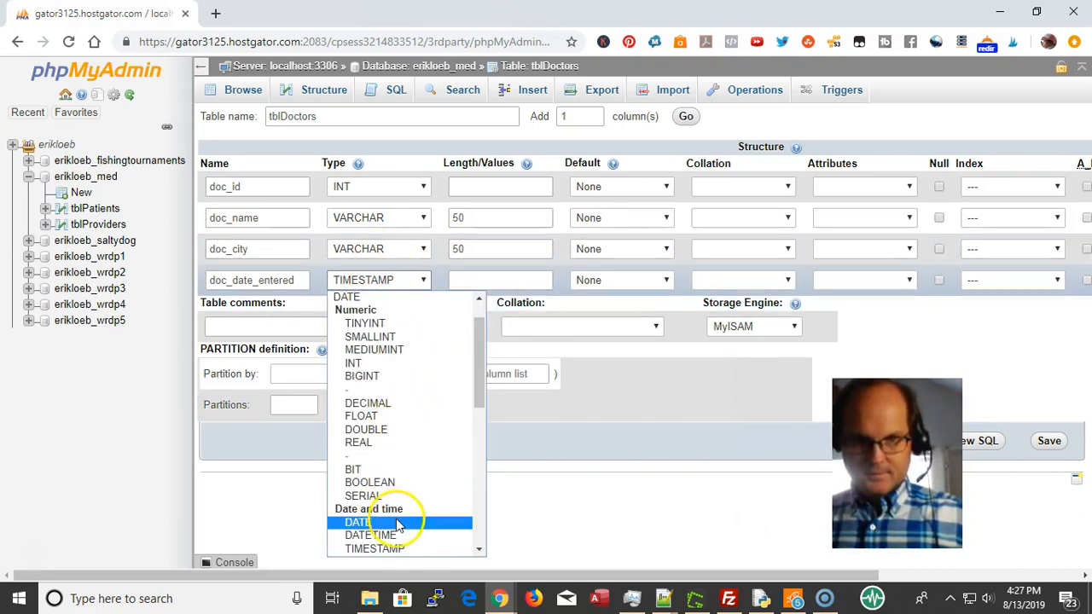
left_click(387, 536)
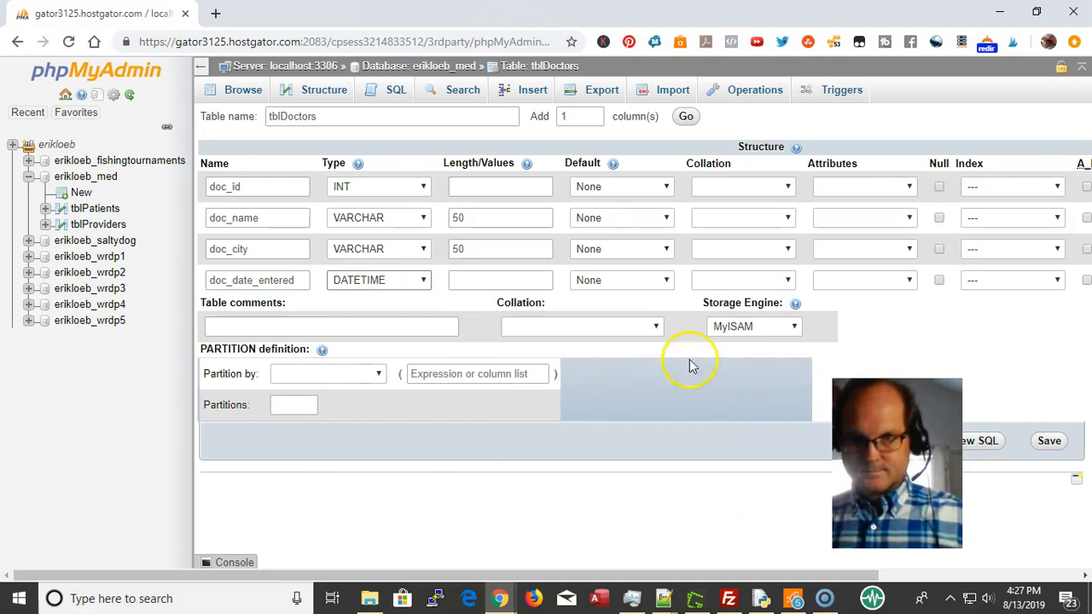
left_click(635, 282)
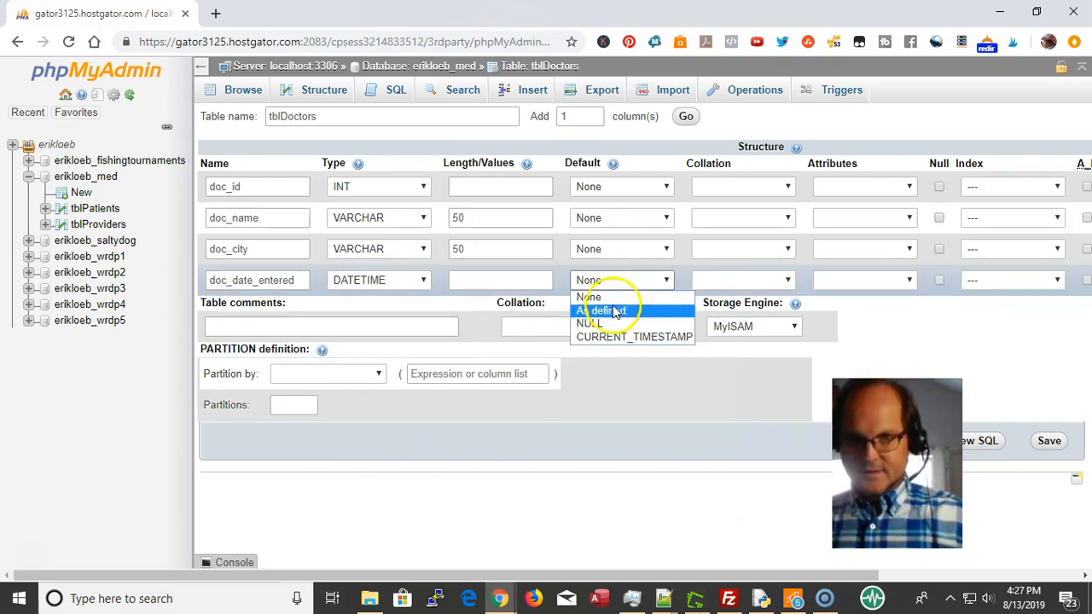
left_click(619, 338)
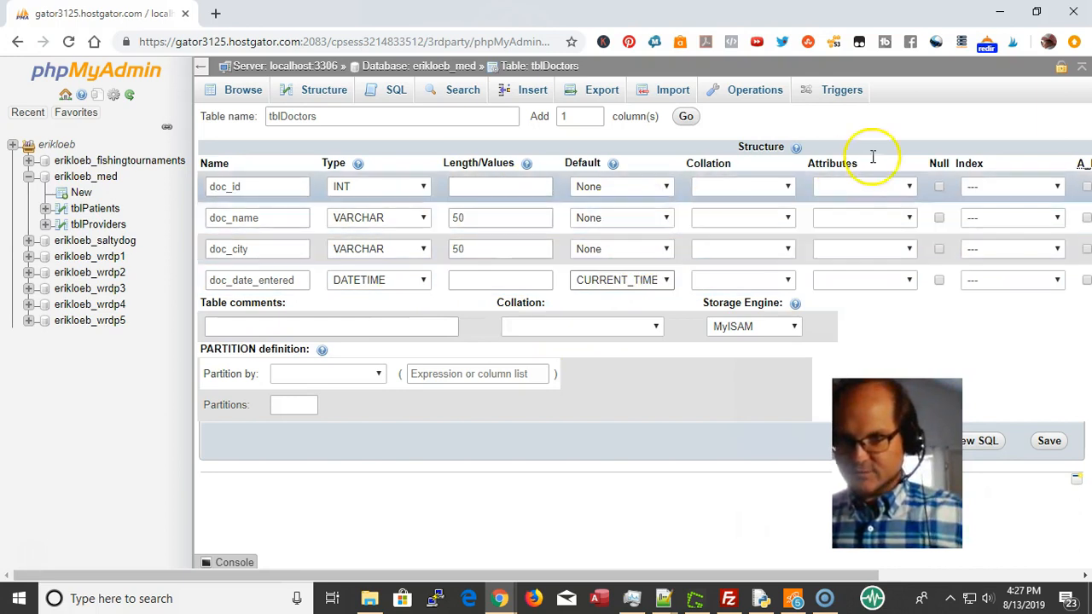
Make doc_id an auto-increment PRIMARY key and save tblDoctors
left_click(1087, 186)
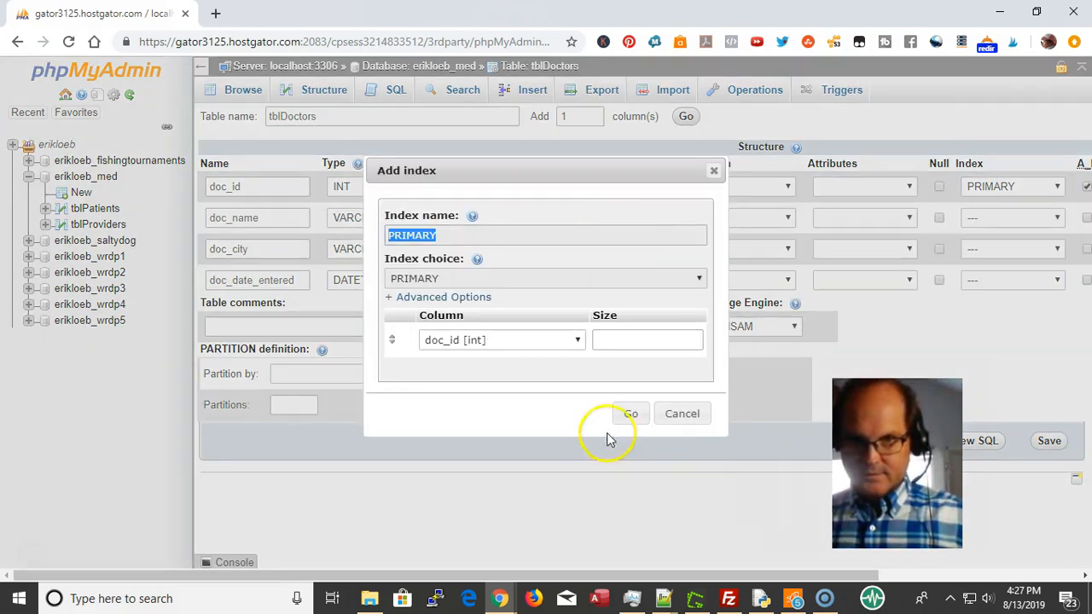
left_click(633, 414)
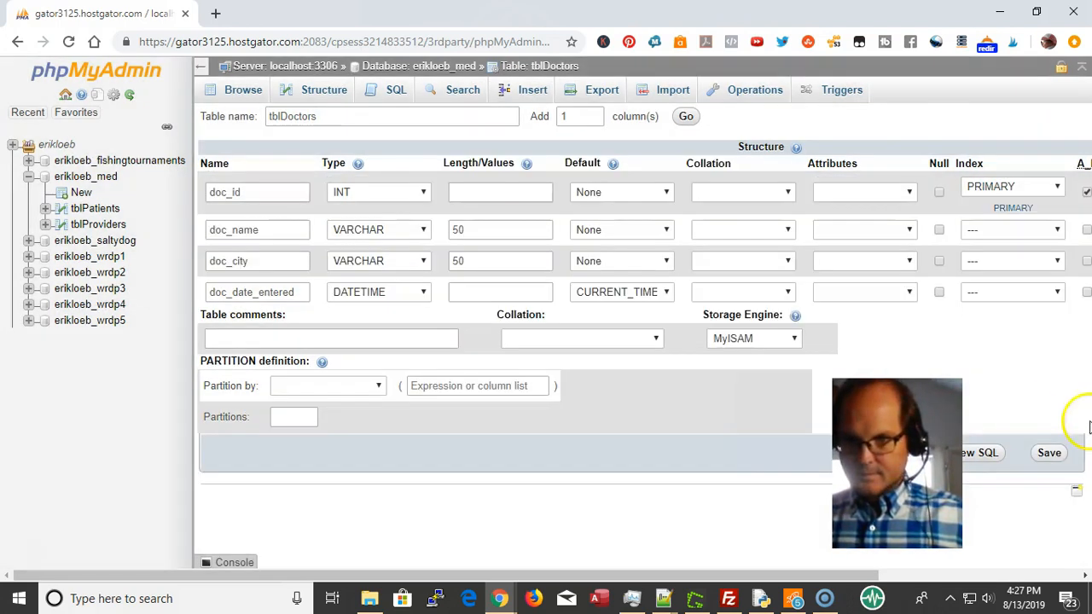
left_click(1043, 456)
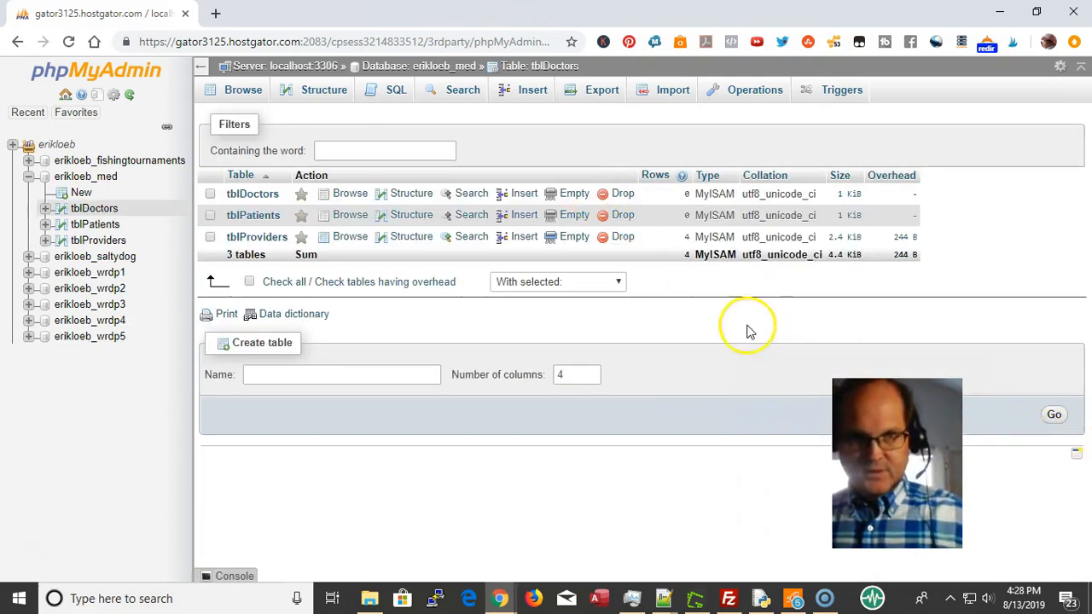
Leave the tblDoctors structure and start a 5-column tblBilling table in erikloeb_med
left_click(251, 95)
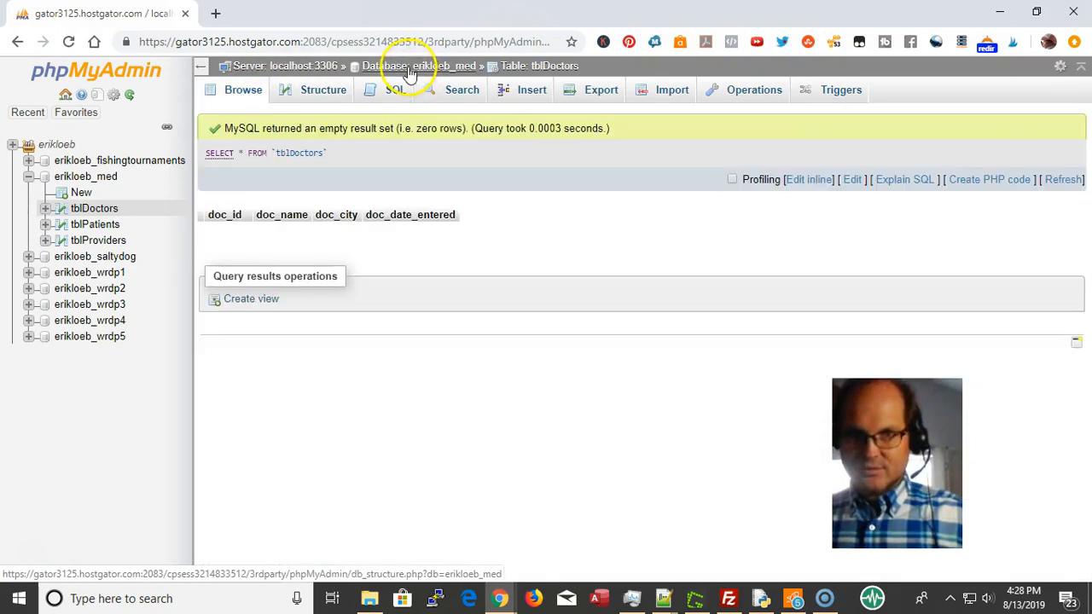
left_click(410, 67)
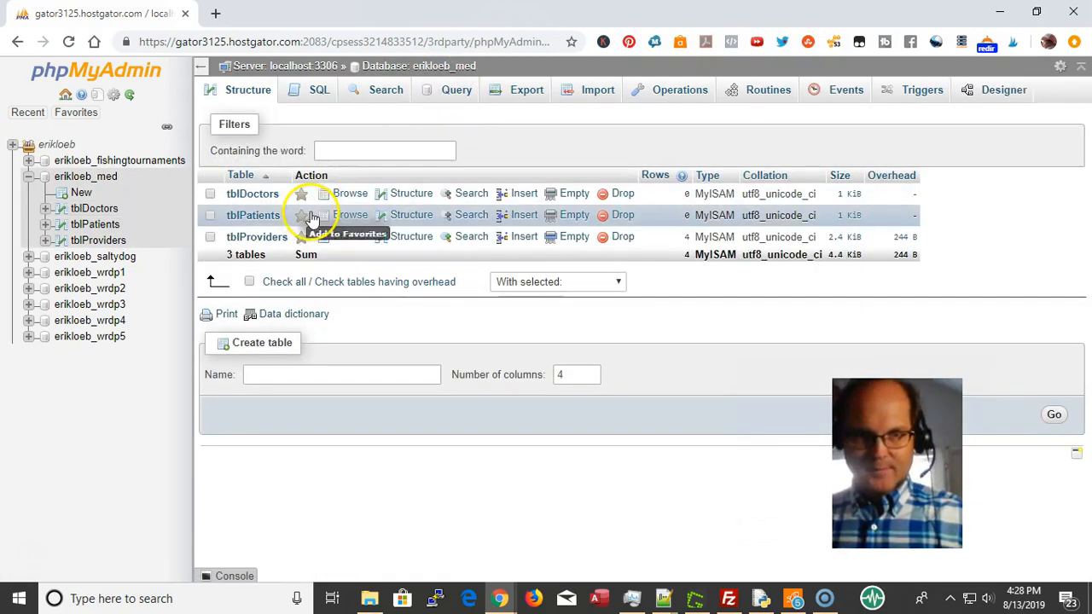
left_click(258, 373)
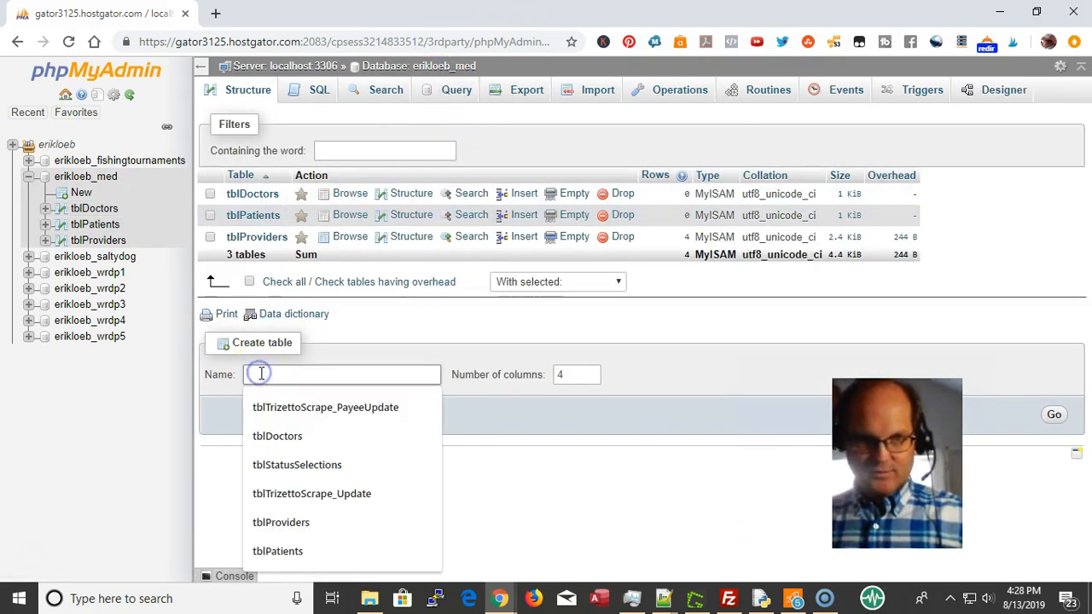
type("tbl")
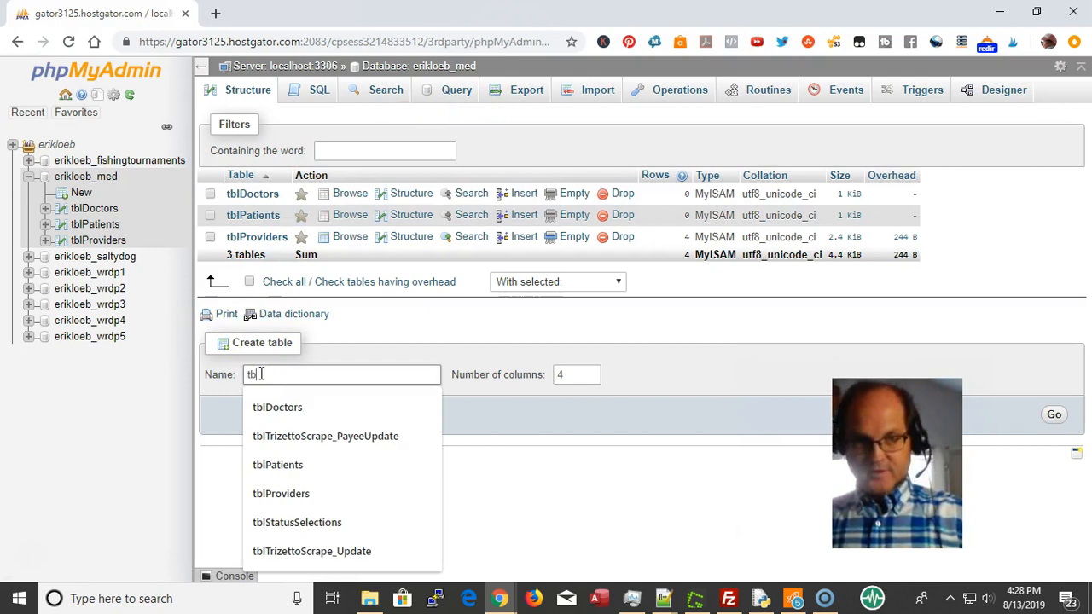
type("A")
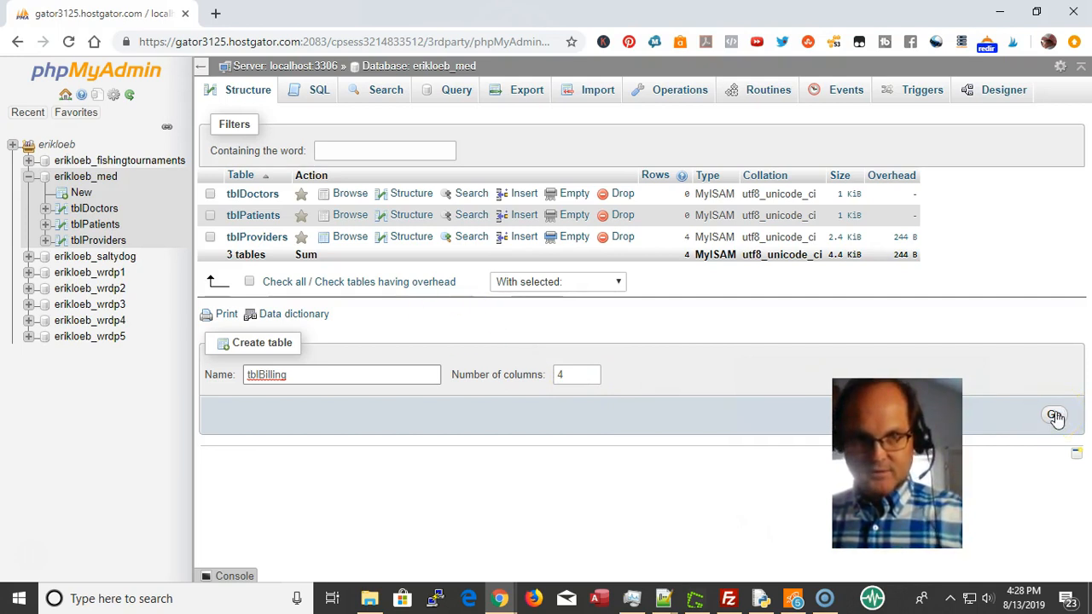
key("Return")
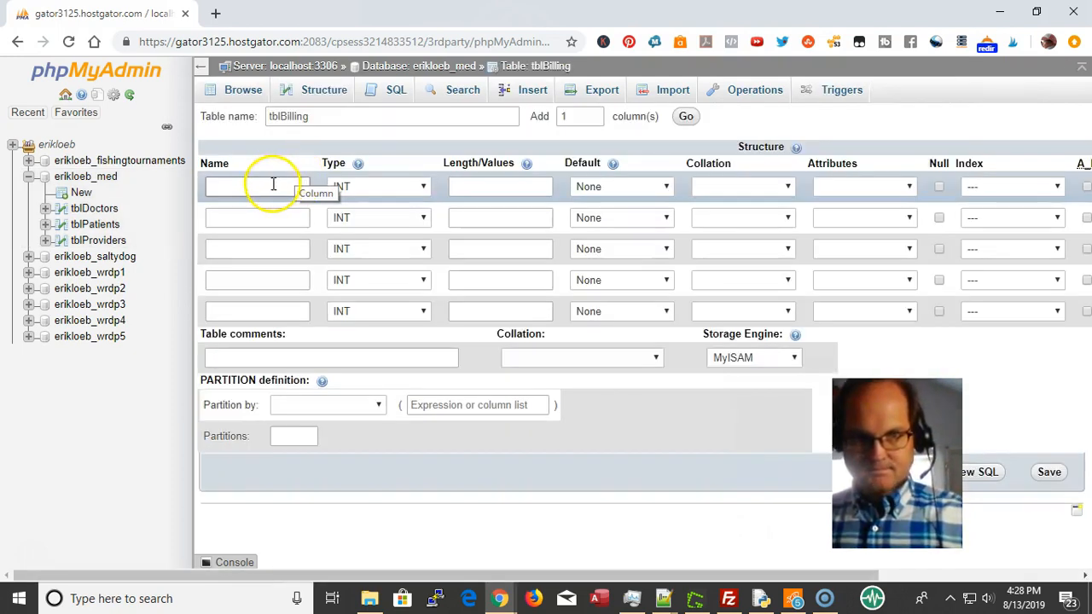
Name the first column bil_id and paste bil_id into the other four Name fields
left_click(275, 185)
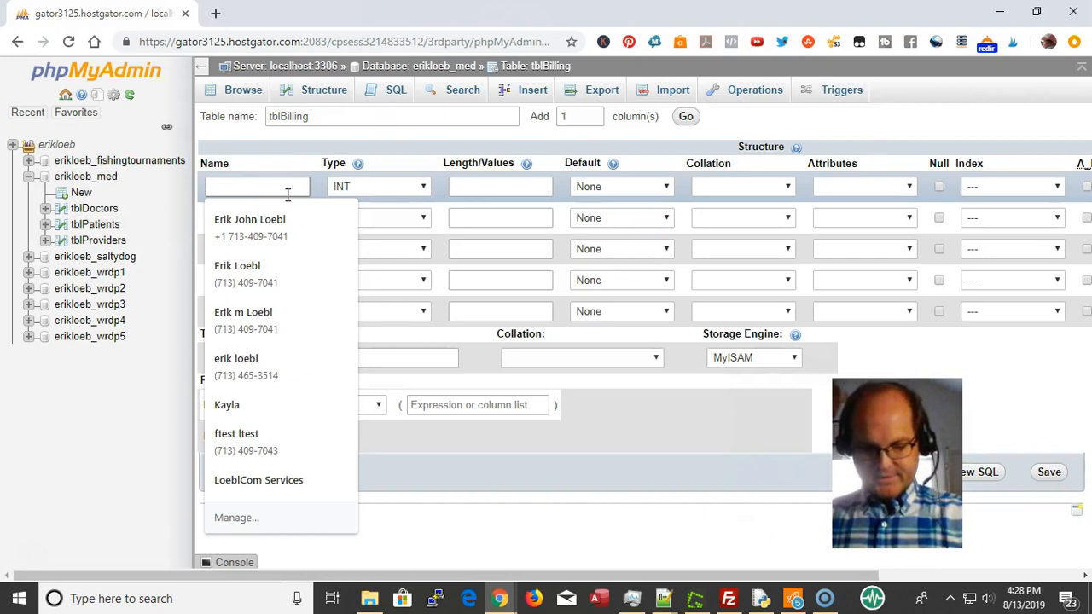
type("tbl")
key("BackSpace")
key("BackSpace")
key("BackSpace")
type("b")
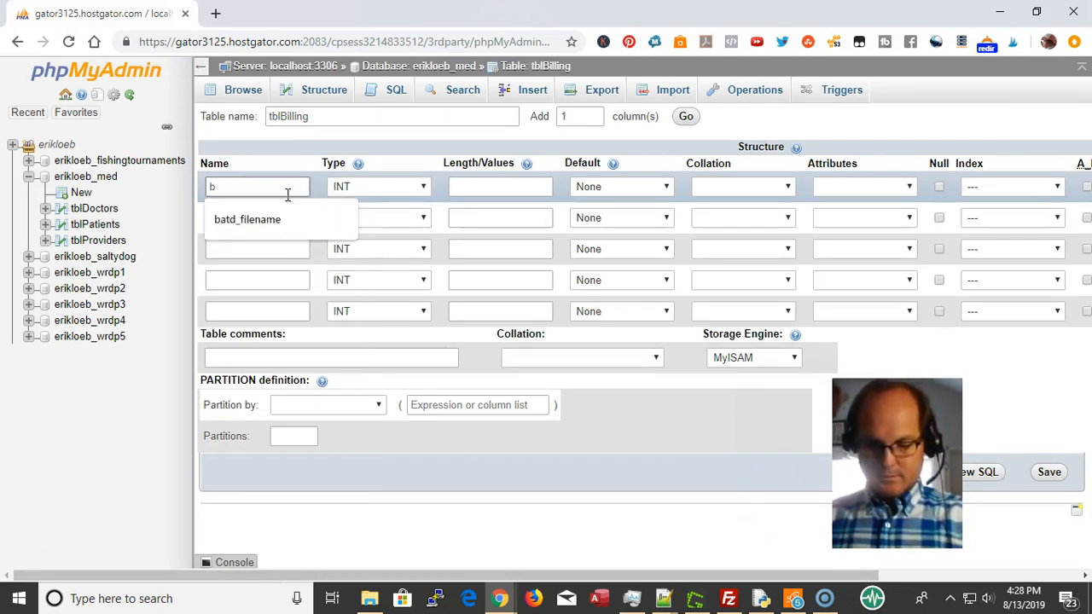
type("9il_id")
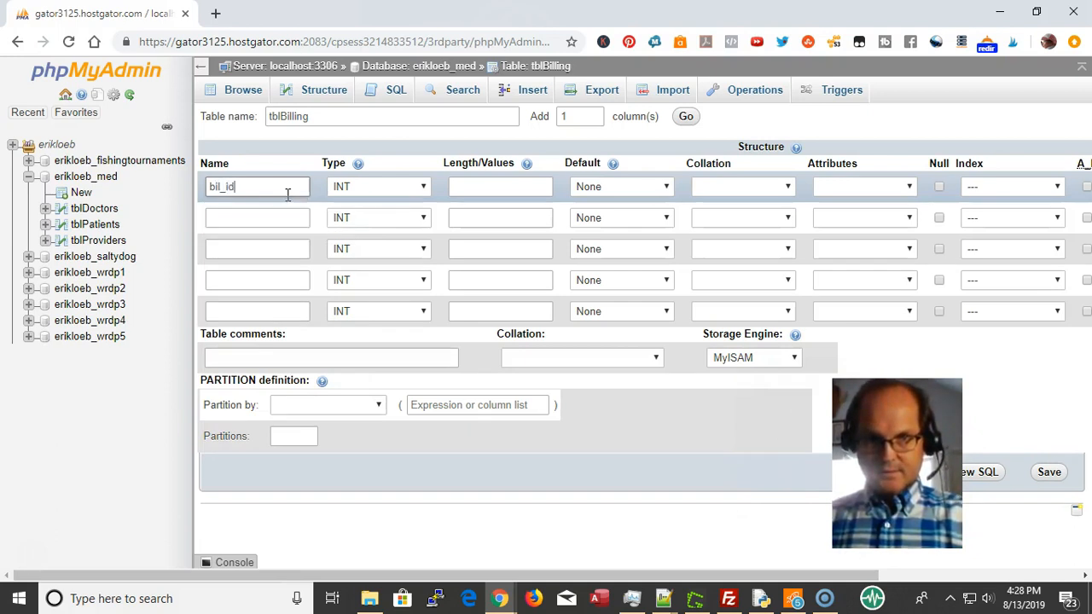
key("Tab")
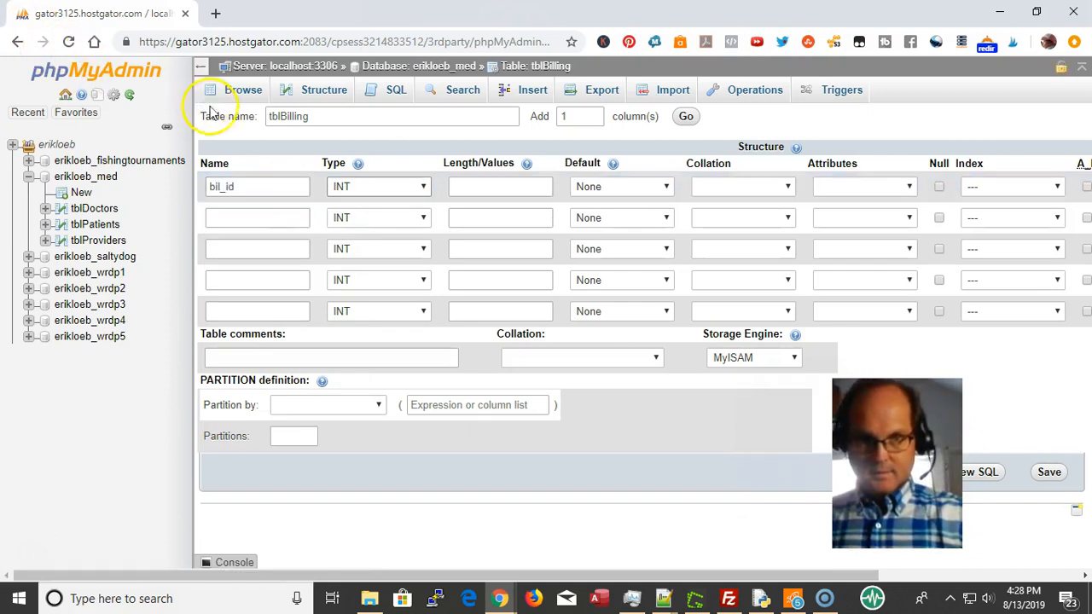
left_click_drag(285, 182, 128, 147)
key("ctrl+c")
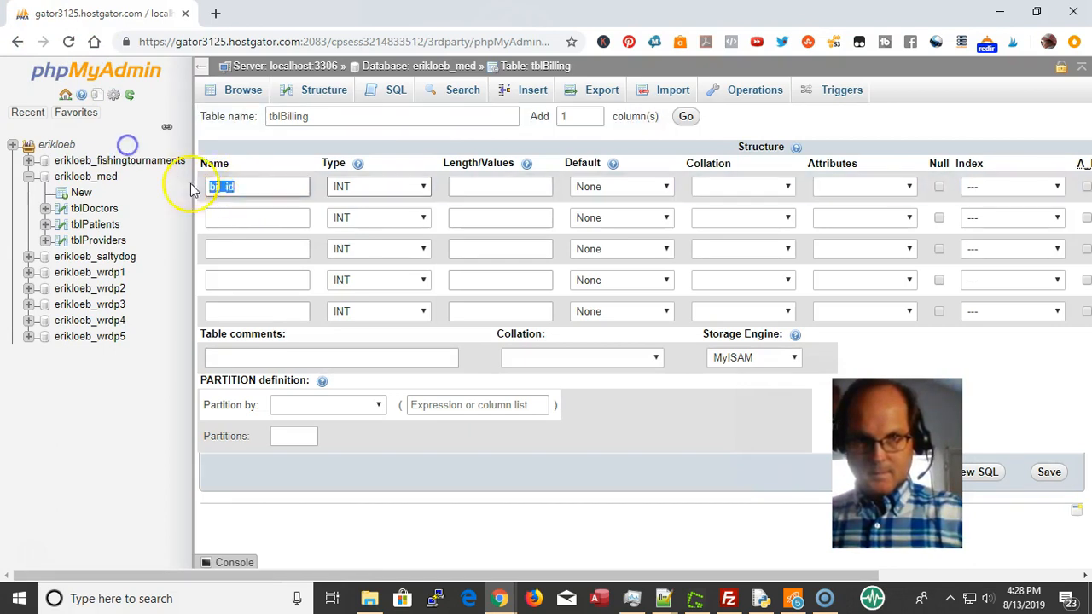
left_click(250, 219)
key("ctrl+v")
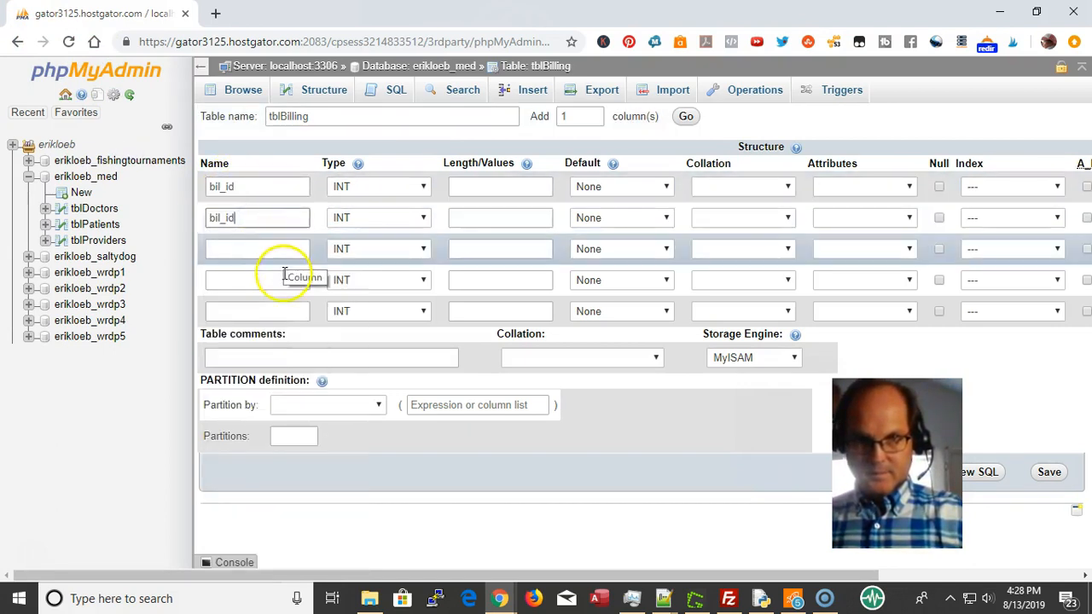
left_click(271, 307)
key("ctrl+v")
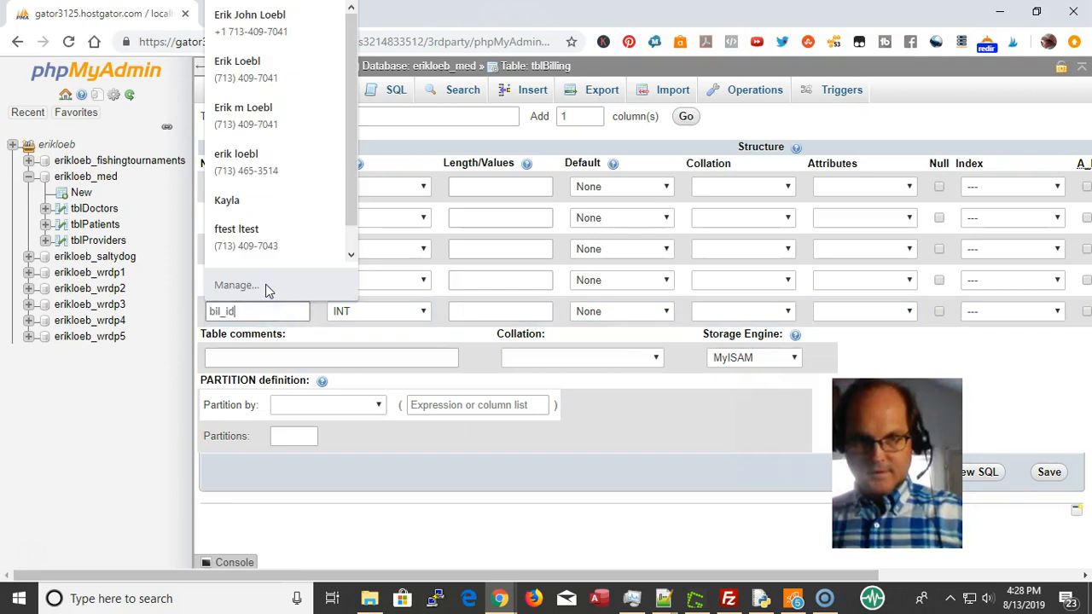
left_click(266, 283)
key("ctrl+v")
left_click(256, 247)
key("ctrl+v")
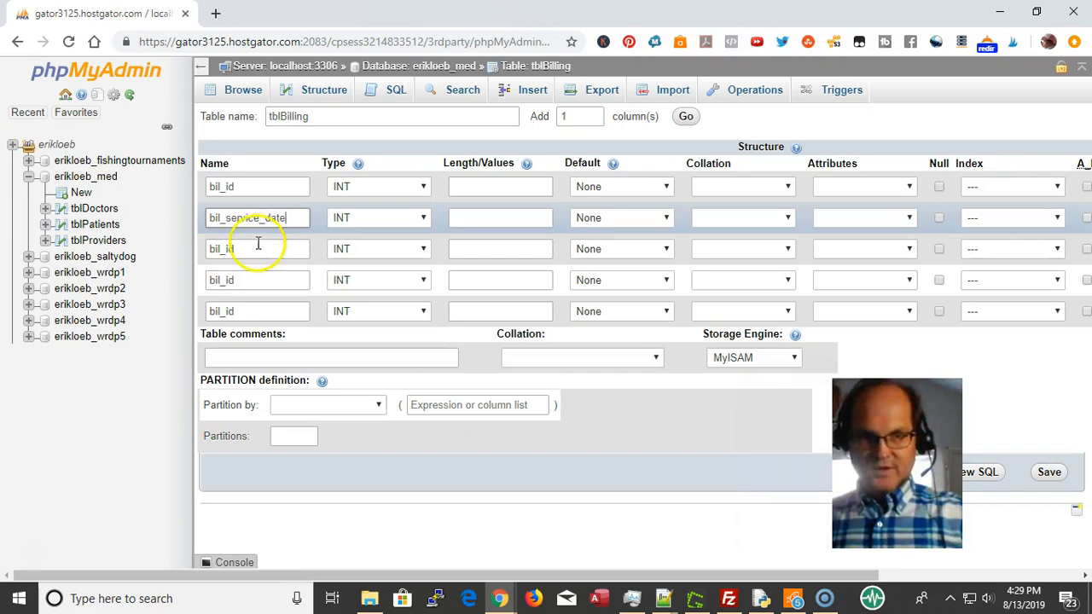
Rename rows 2 and 3 to bil_service_date and bil_provider_id, with bil_service_date as DATE
left_click(257, 245)
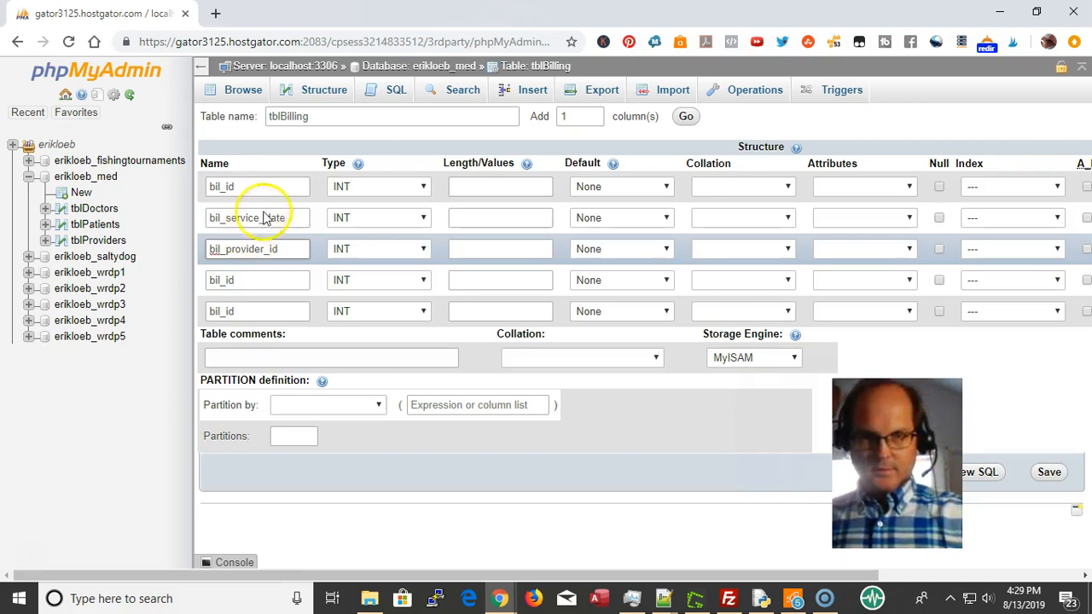
left_click(368, 218)
key("d")
left_click(367, 218)
left_click(368, 218)
left_click(368, 218)
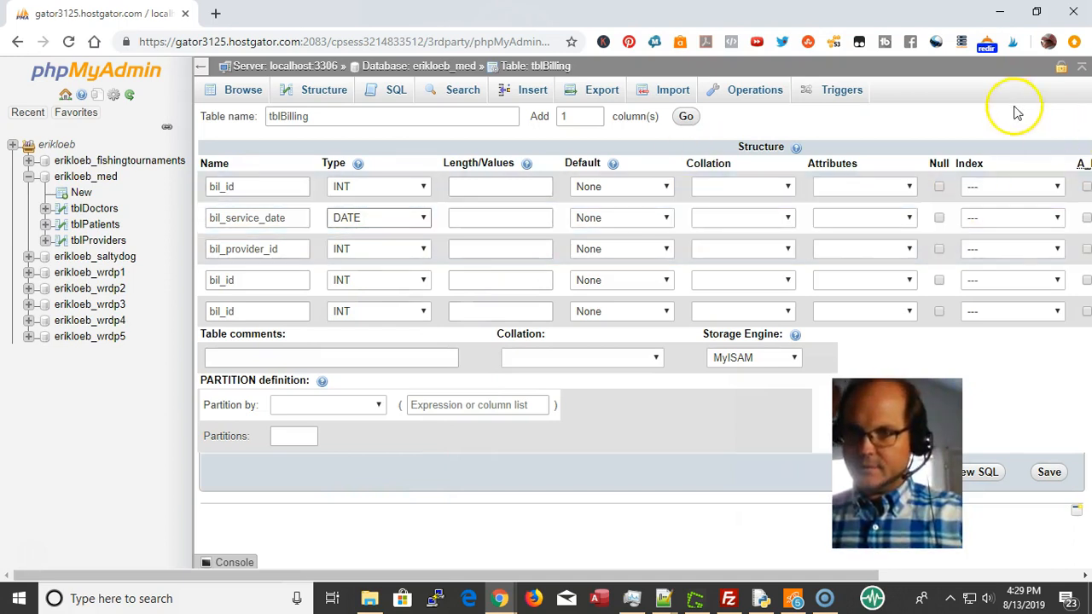
Make bil_id an auto-increment PRIMARY key, name rows 4–5 bil_doctor_id and bil_patient_id, and save
left_click(1086, 186)
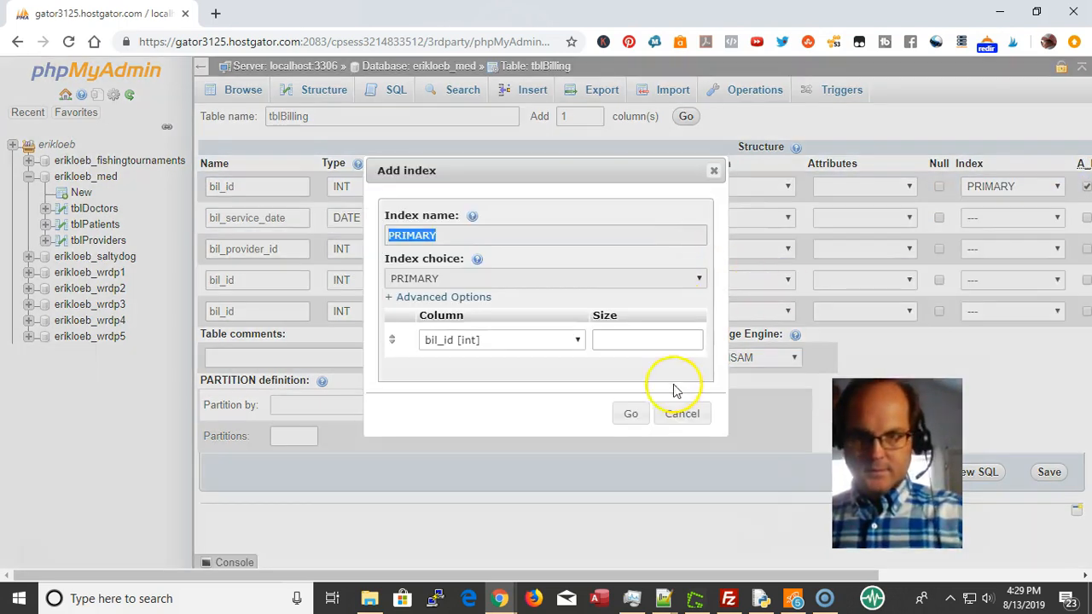
left_click(636, 415)
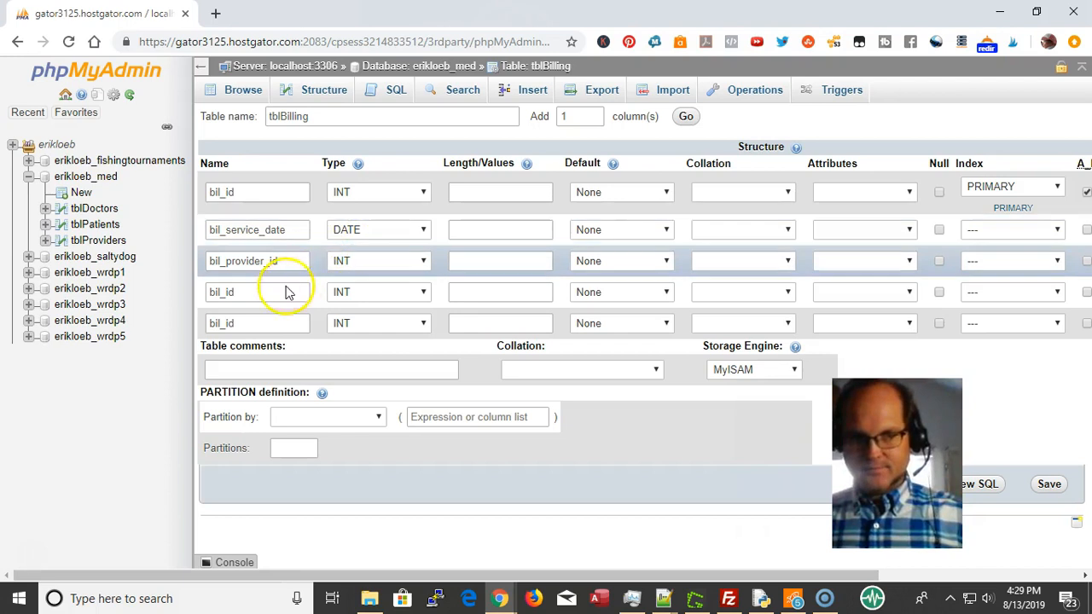
left_click(243, 291)
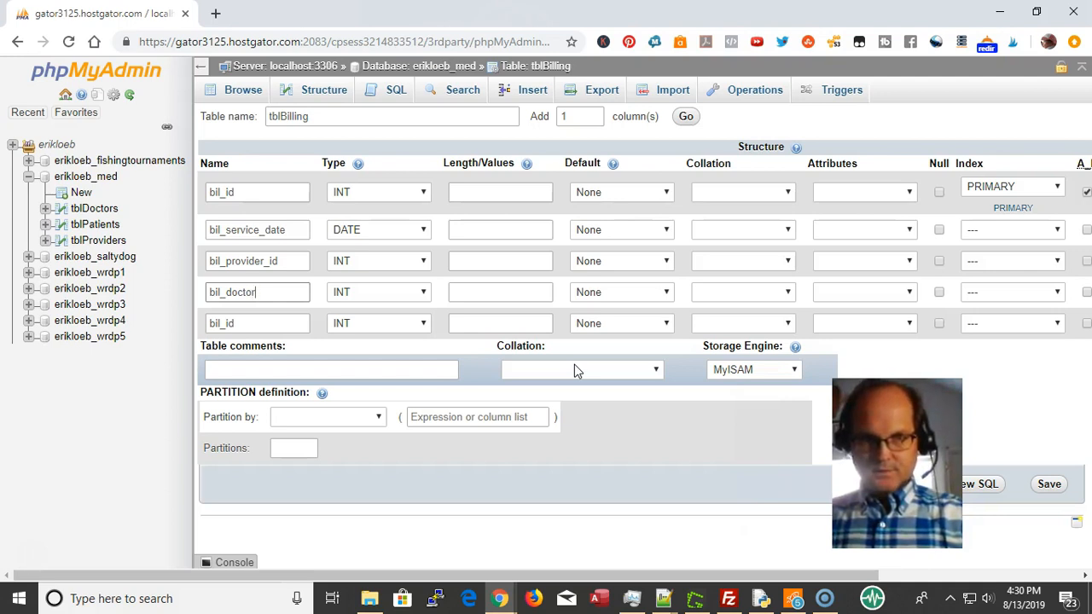
key("Tab")
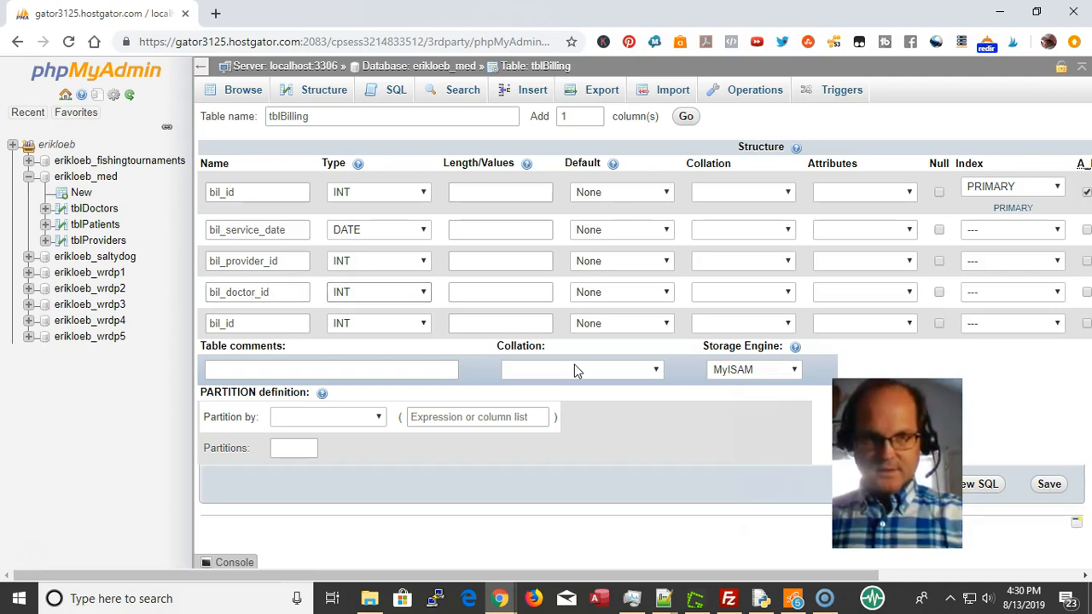
left_click(246, 321)
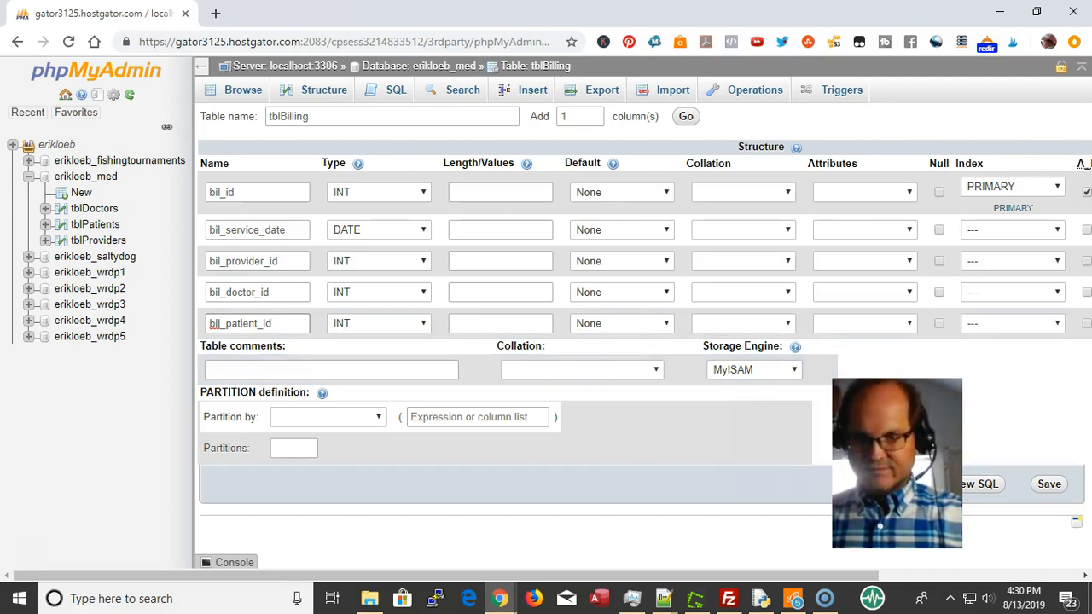
left_click(1056, 488)
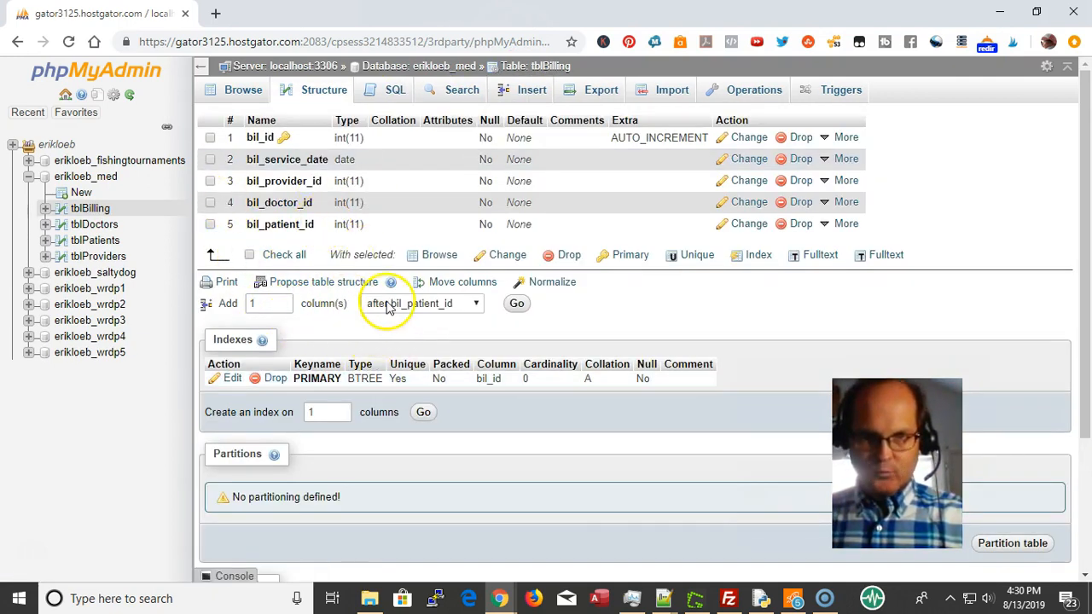
Add one column after bil_patient_id and name it bil_date_entered
left_click(424, 309)
left_click(516, 305)
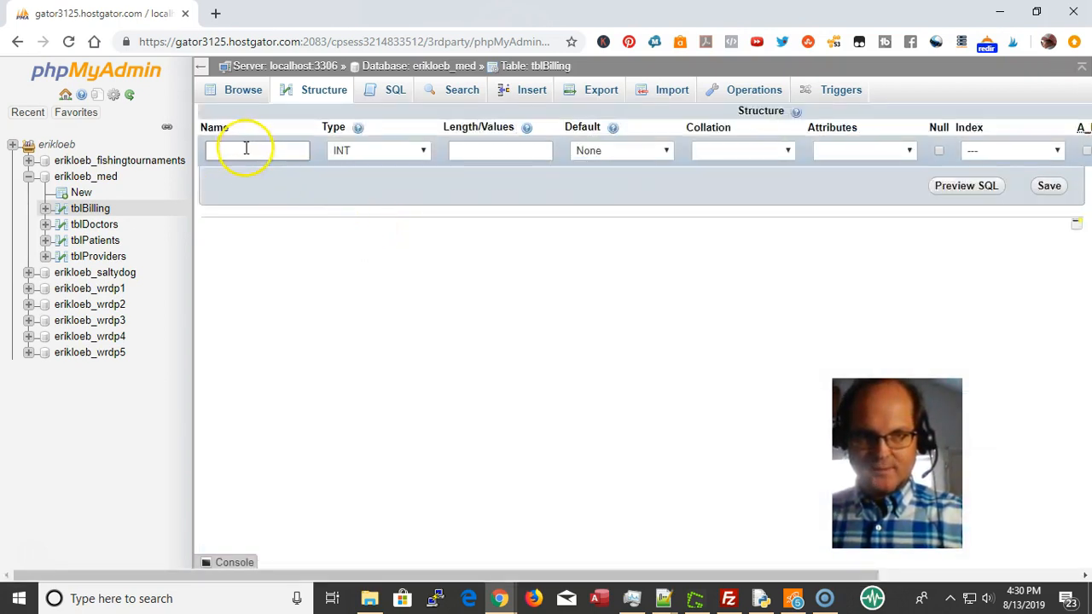
left_click(245, 149)
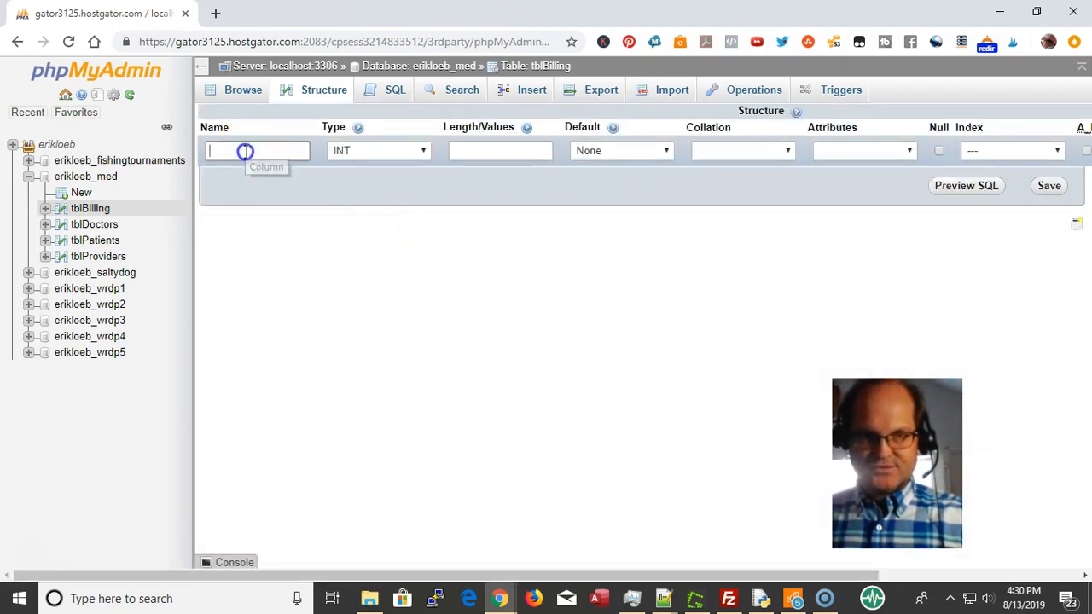
type("bil_")
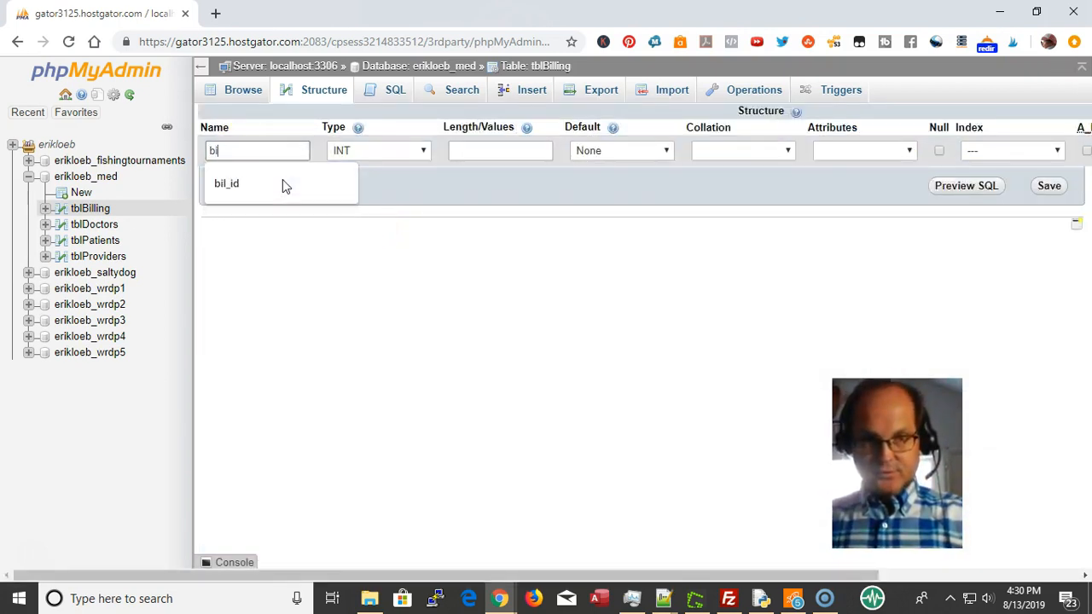
type("date_entered")
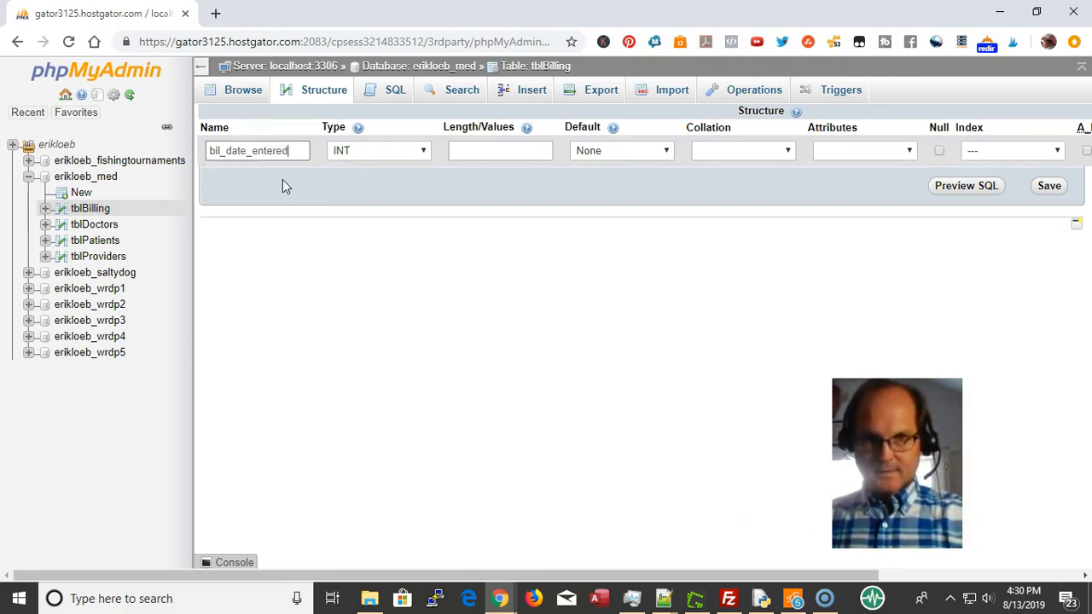
Give the new column type DATETIME with default CURRENT_TIMESTAMP and save it
left_click(372, 152)
key("d")
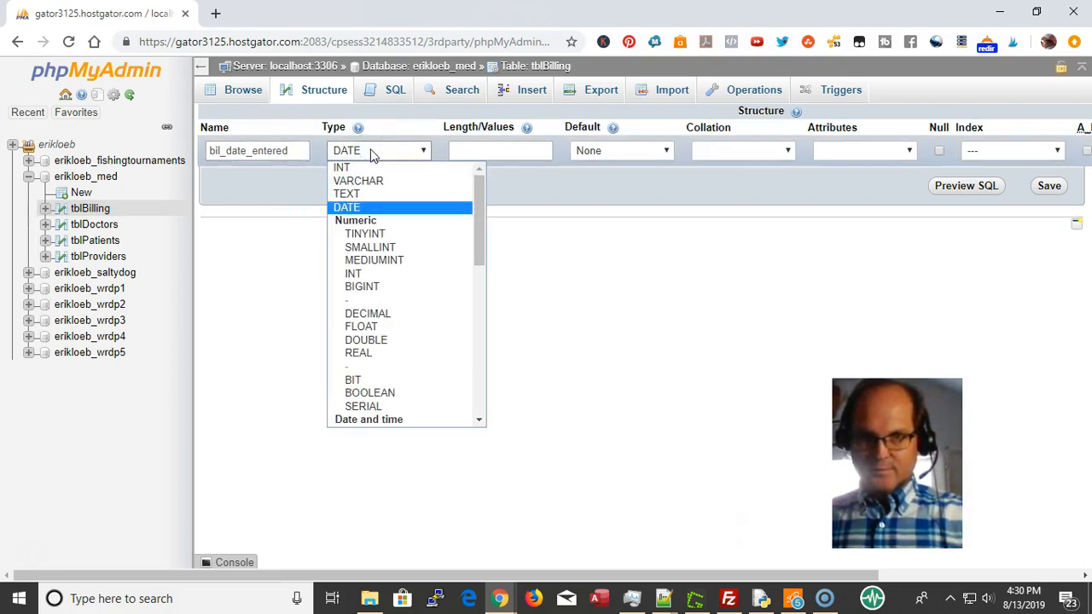
key("Return")
left_click(372, 152)
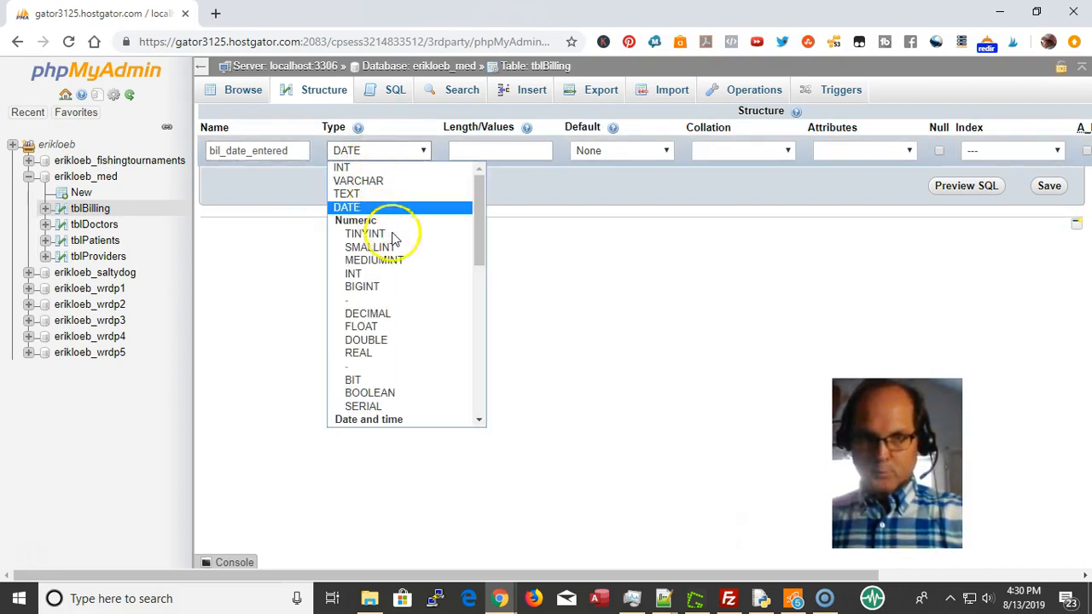
scroll(392, 265, "down", 5)
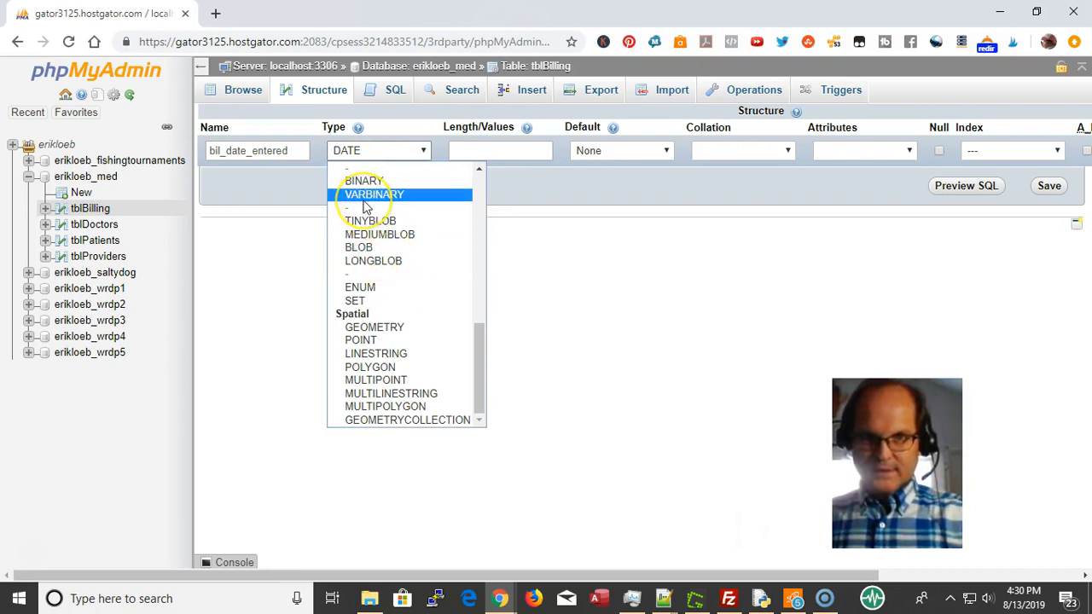
scroll(365, 205, "up", 5)
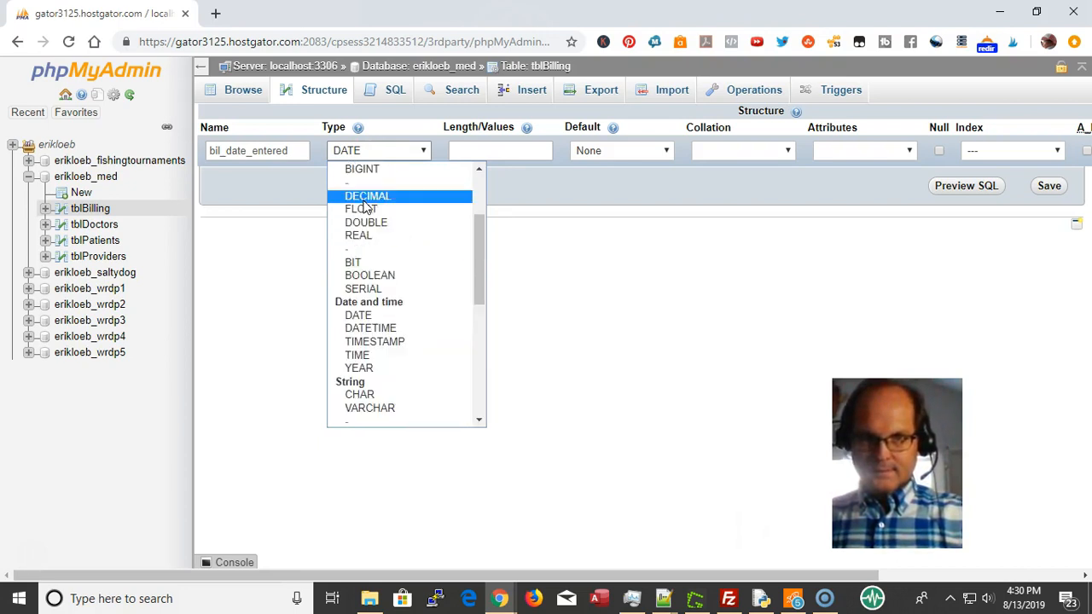
left_click(399, 329)
left_click(604, 150)
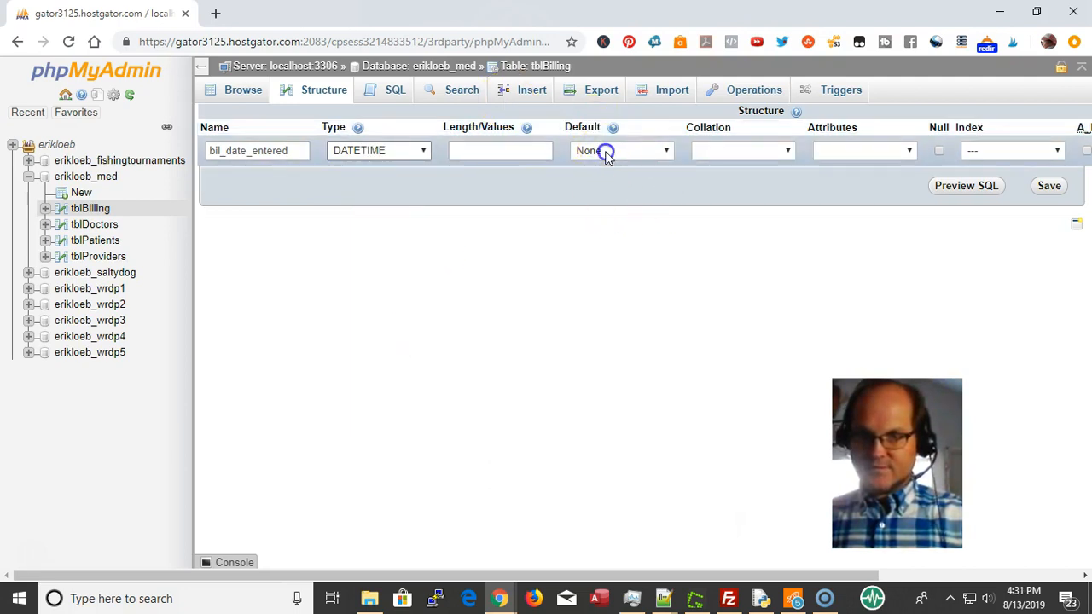
left_click(605, 206)
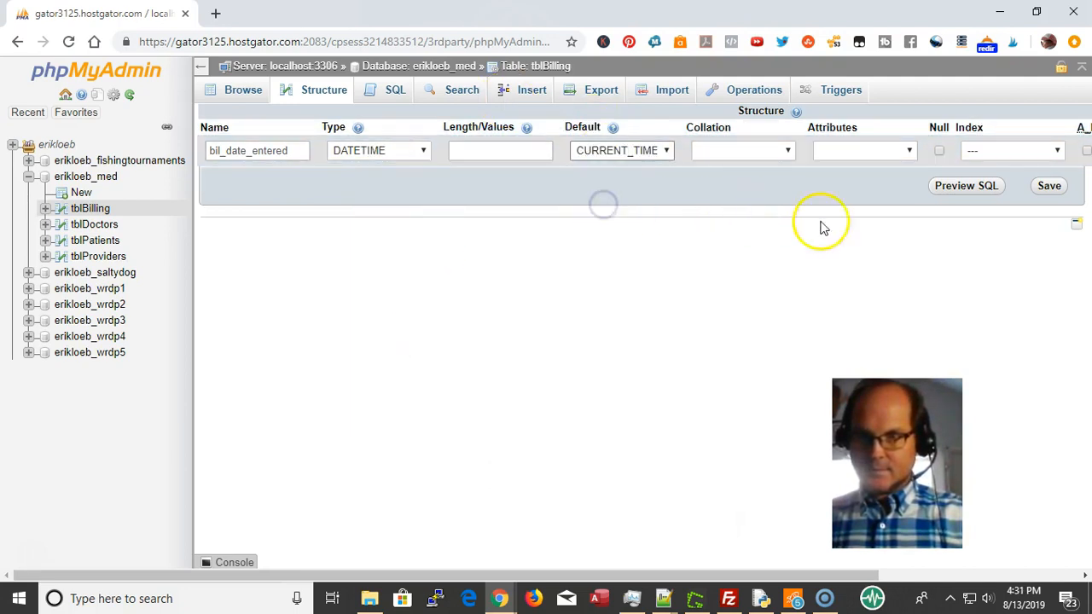
left_click(1047, 188)
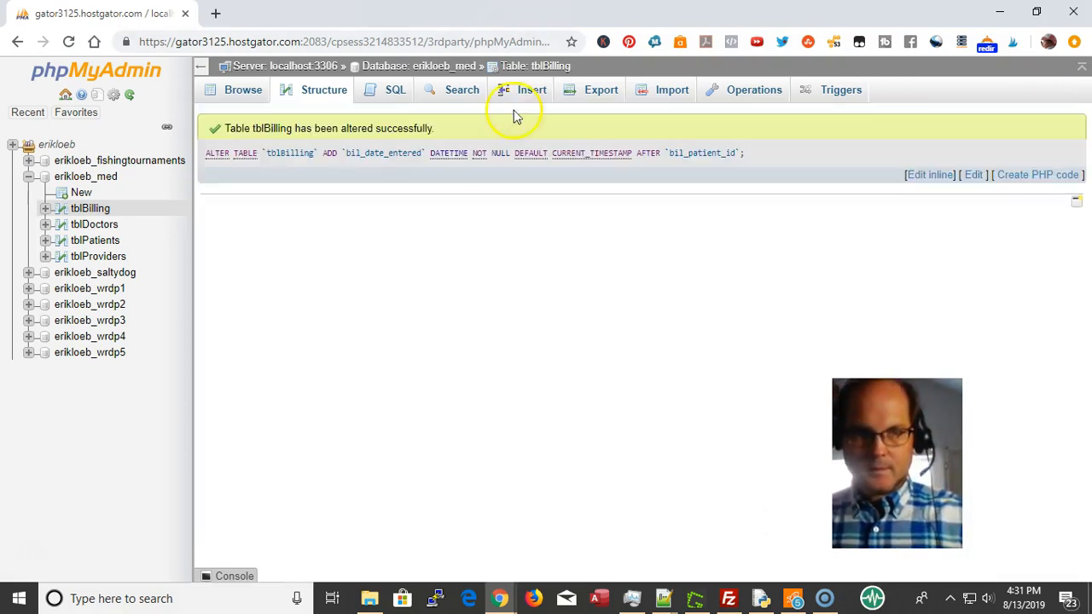
Use Move columns to drag bil_patient_id up directly below bil_id and apply
left_click(328, 97)
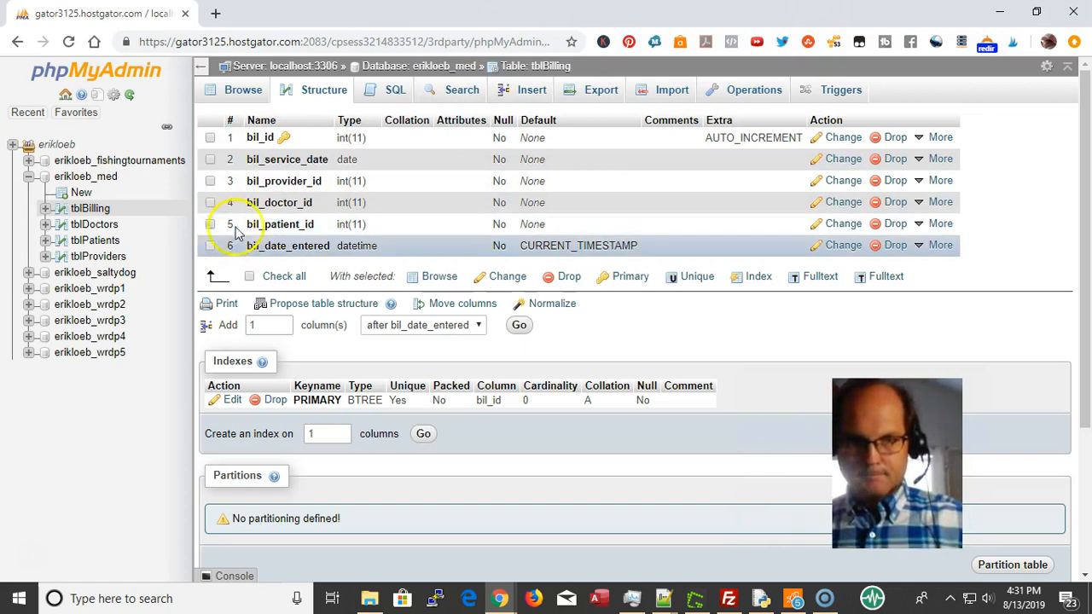
left_click_drag(242, 229, 266, 206)
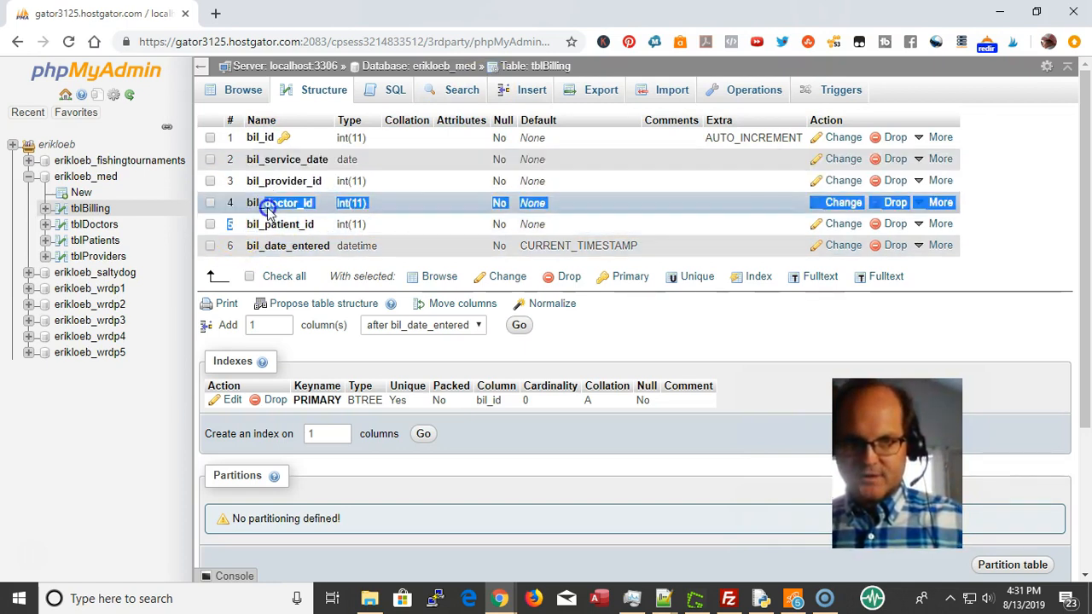
left_click(286, 225)
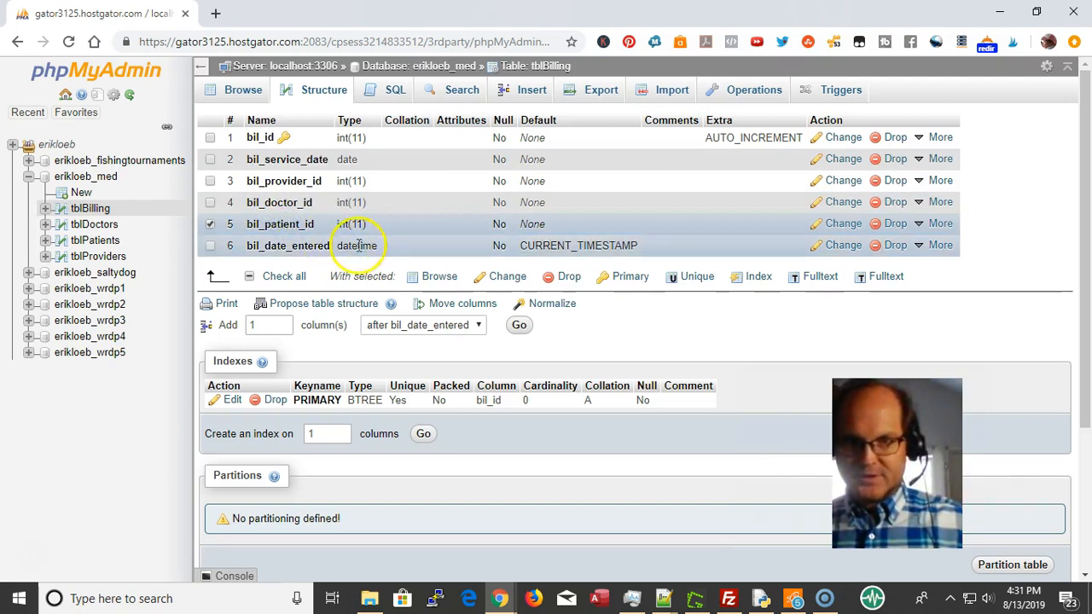
left_click(452, 308)
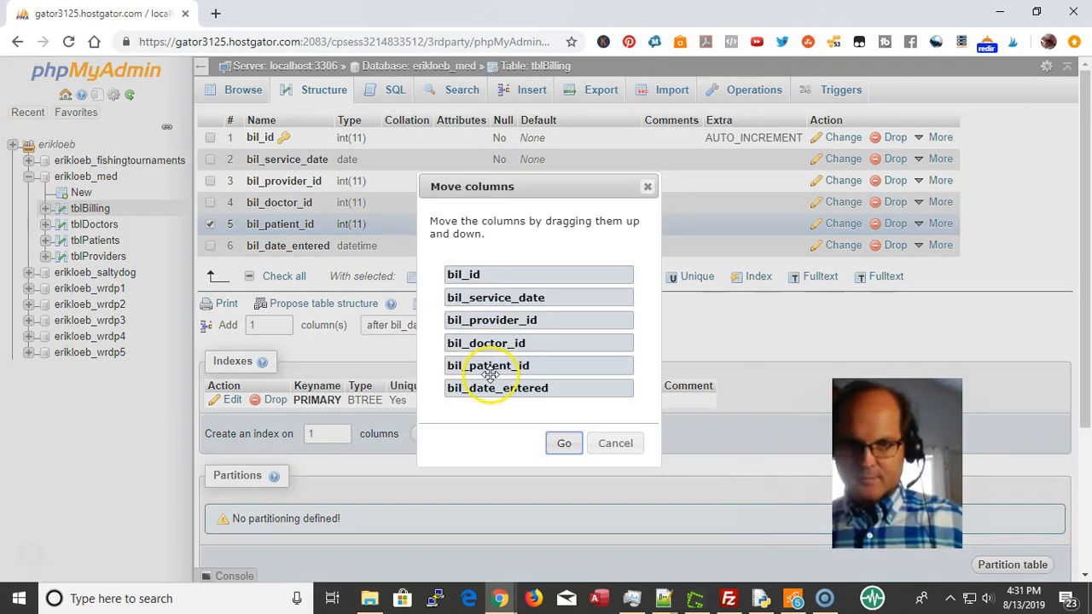
left_click_drag(487, 369, 480, 299)
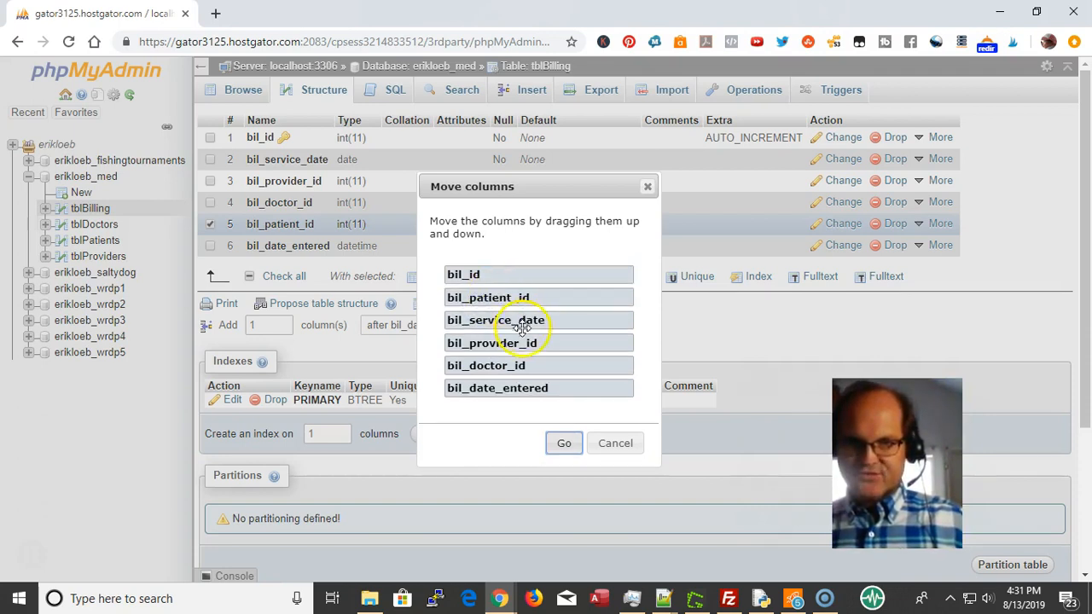
left_click(564, 444)
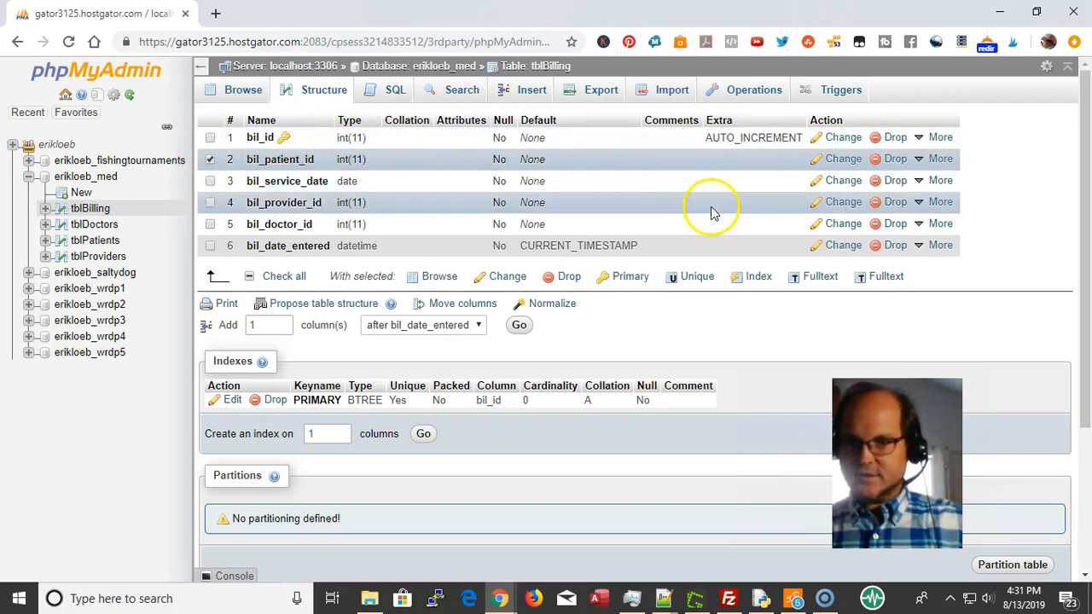
Enter the comment 'PK from tblPatients' on bil_patient_id and save
left_click(835, 162)
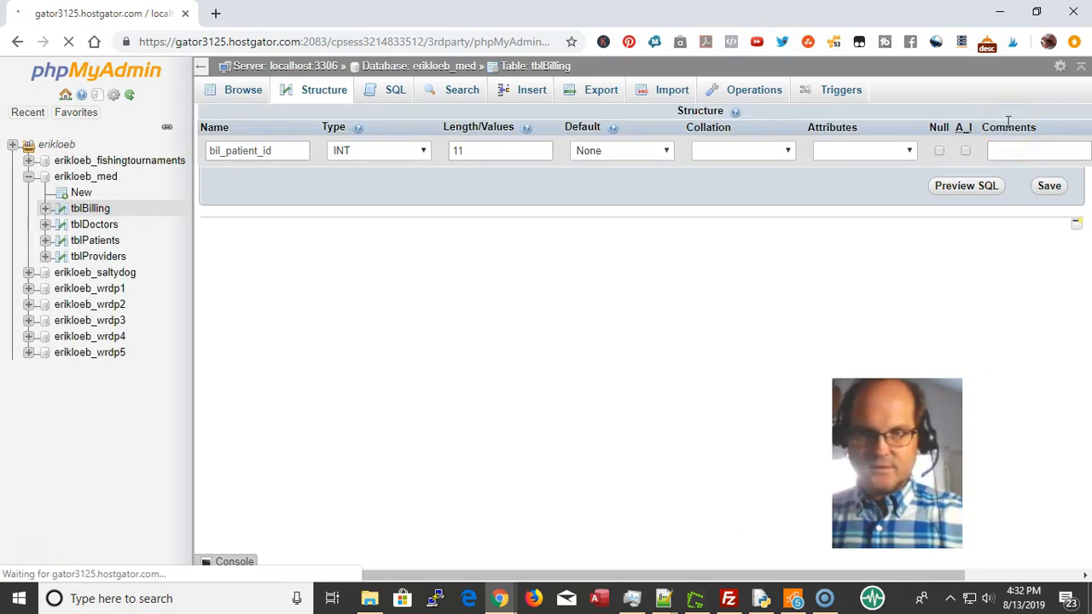
left_click(1024, 150)
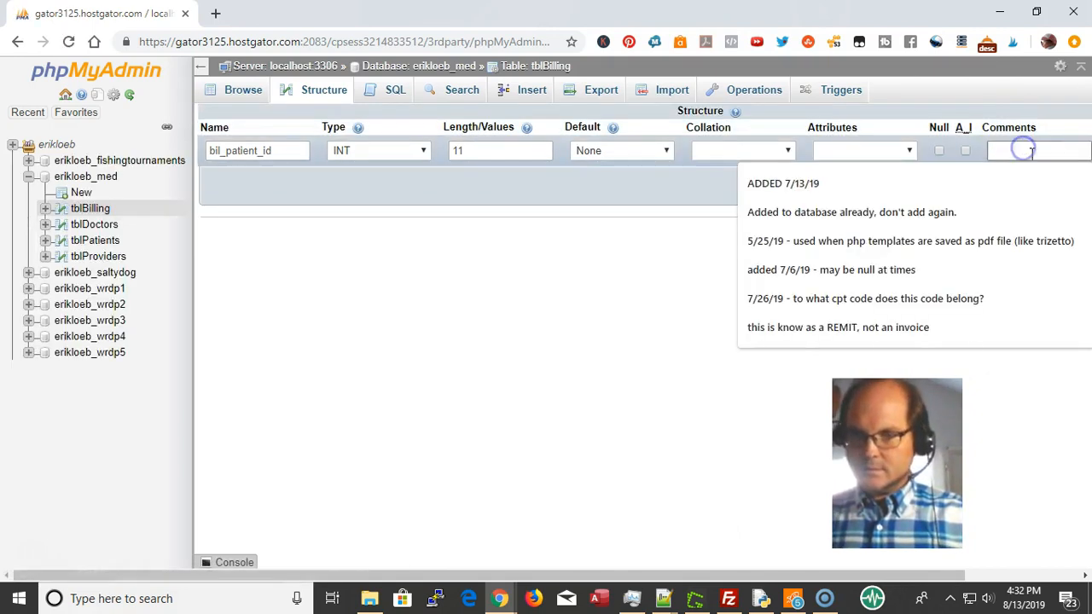
type("PK from tblPatients")
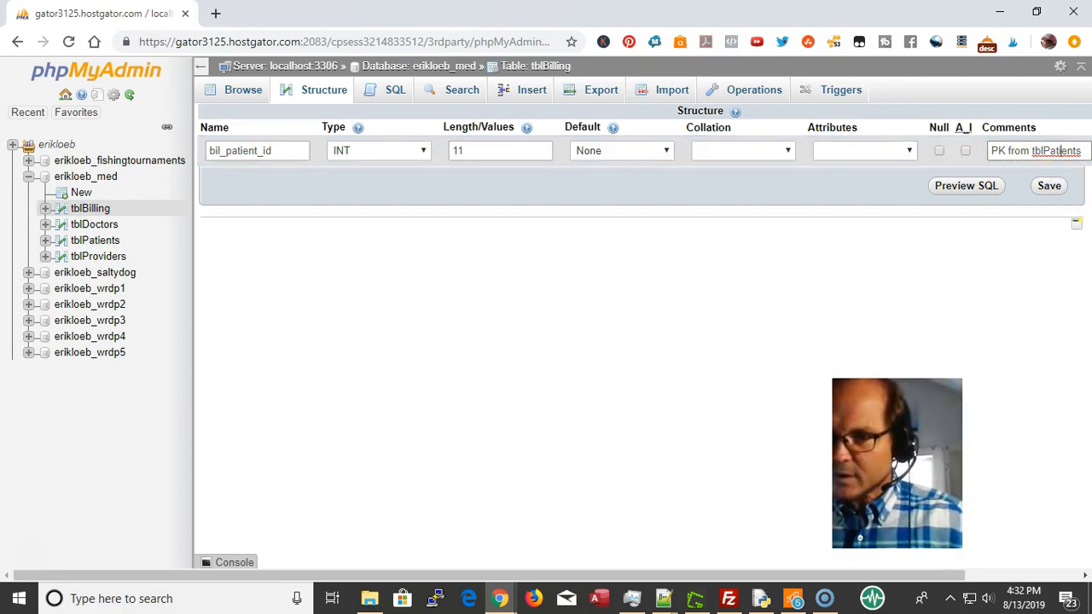
left_click_drag(1081, 149, 991, 142)
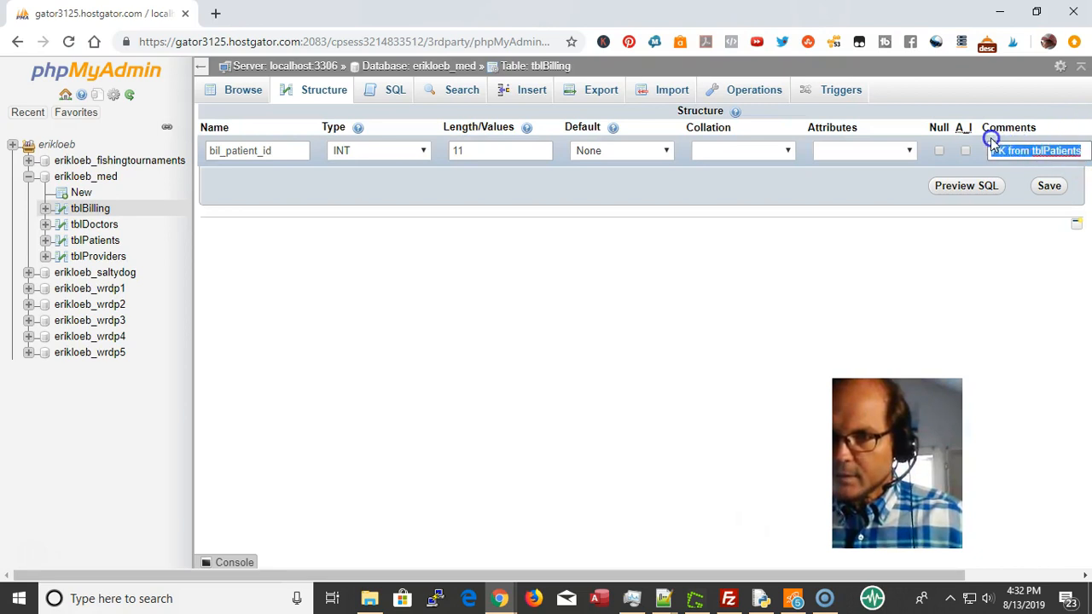
left_click(1047, 188)
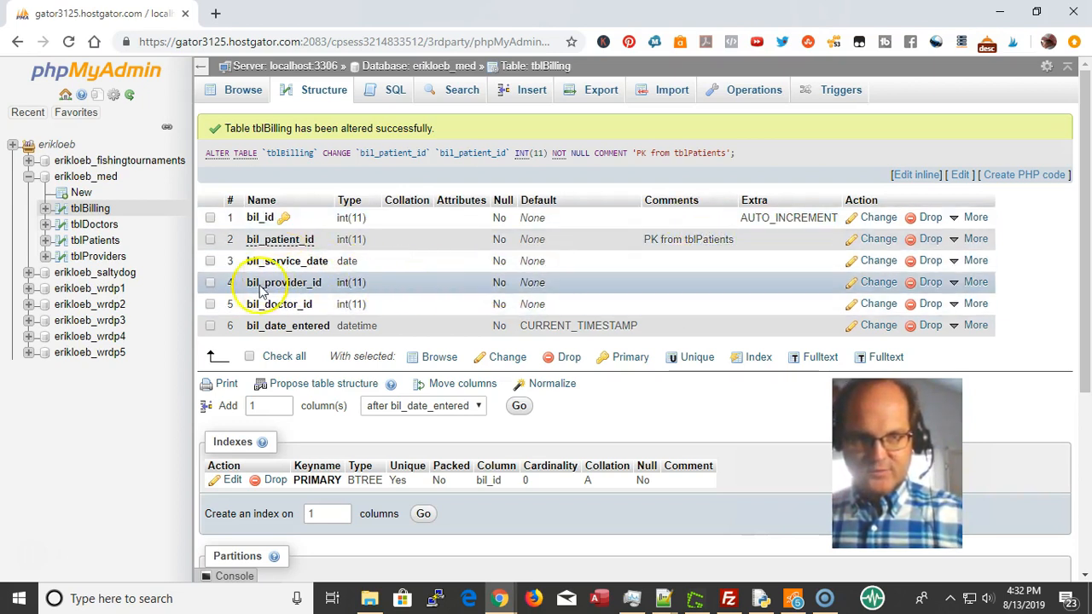
Select bil_provider_id and bil_doctor_id and edit them together
left_click(209, 283)
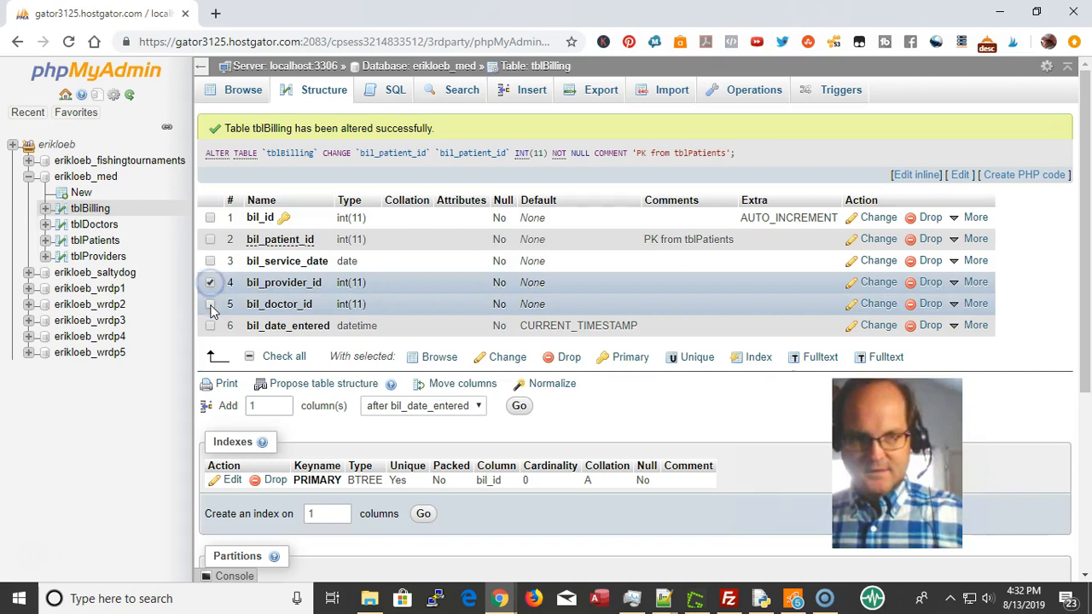
left_click(211, 305)
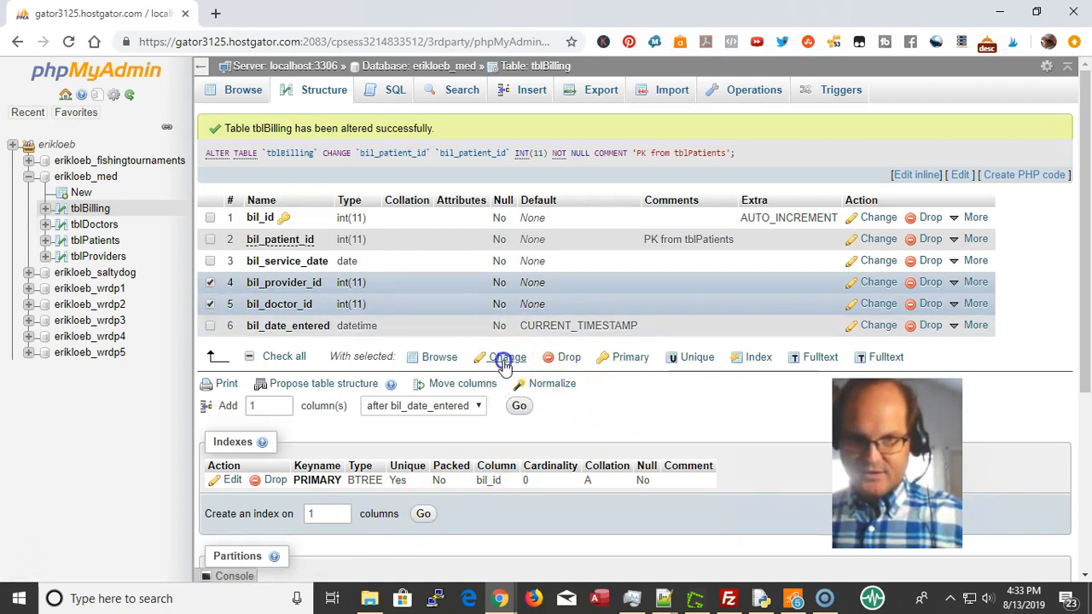
left_click(506, 362)
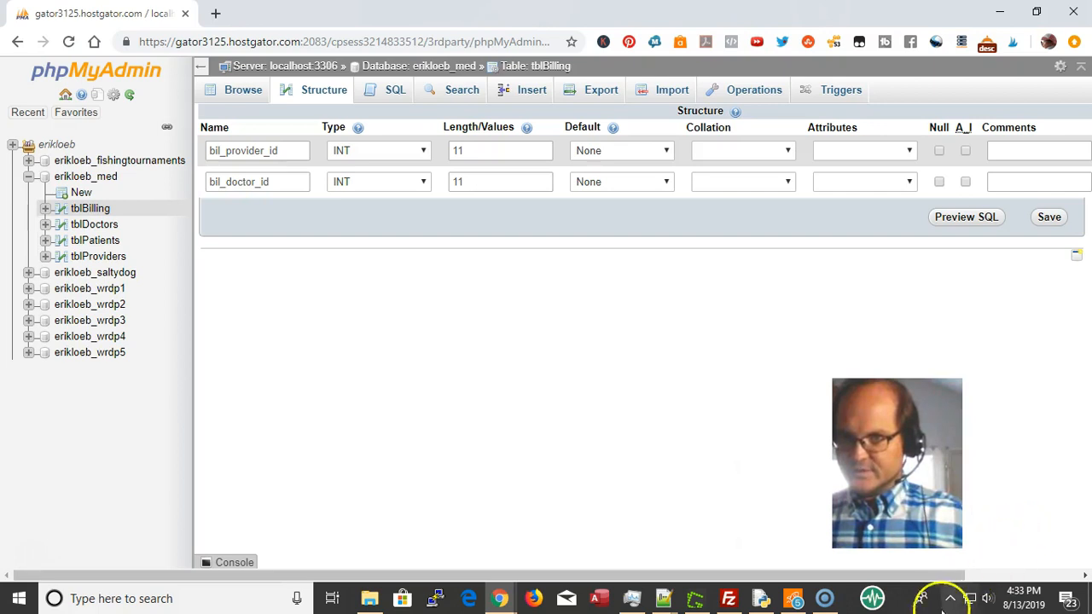
Comment them 'PK from tblProviders' and 'PK from tblDoctor', save, and return to erikloeb_med
left_click(1013, 158)
left_click(1014, 176)
left_click(1015, 181)
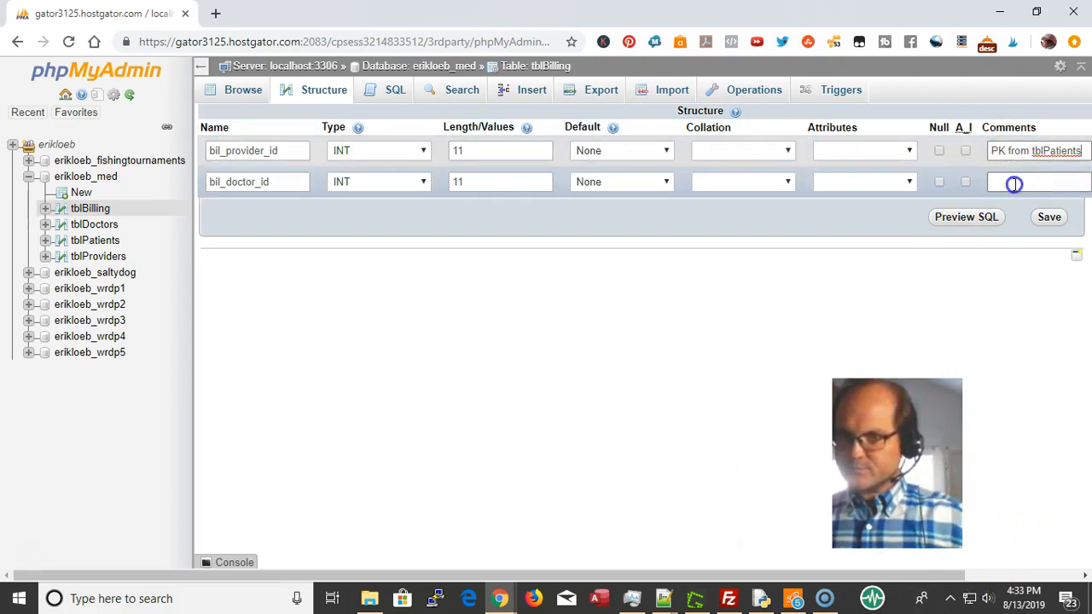
left_click(1046, 198)
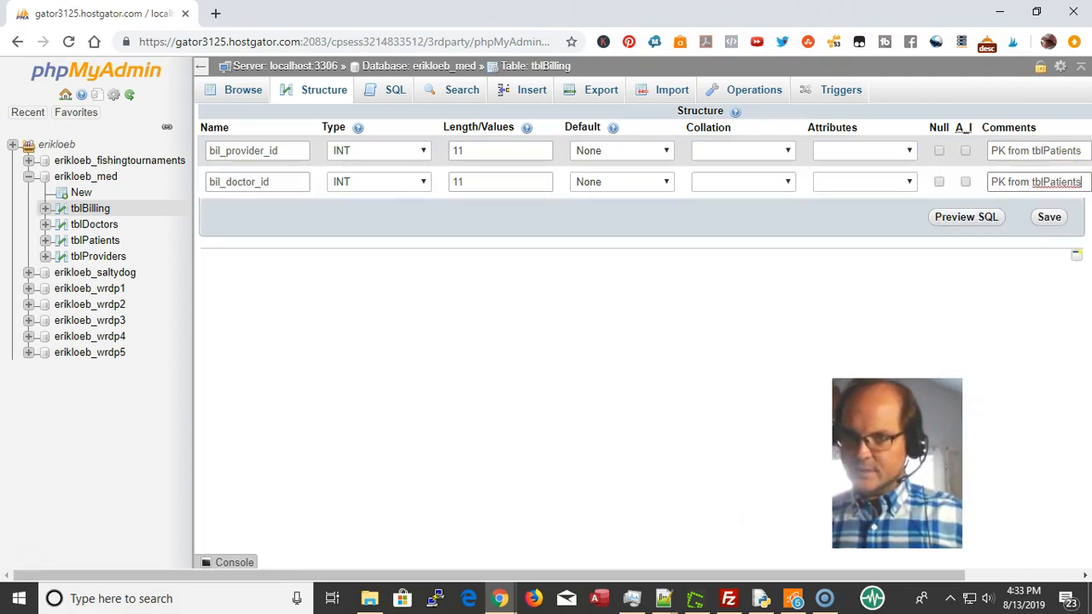
type("\\\\\\\\")
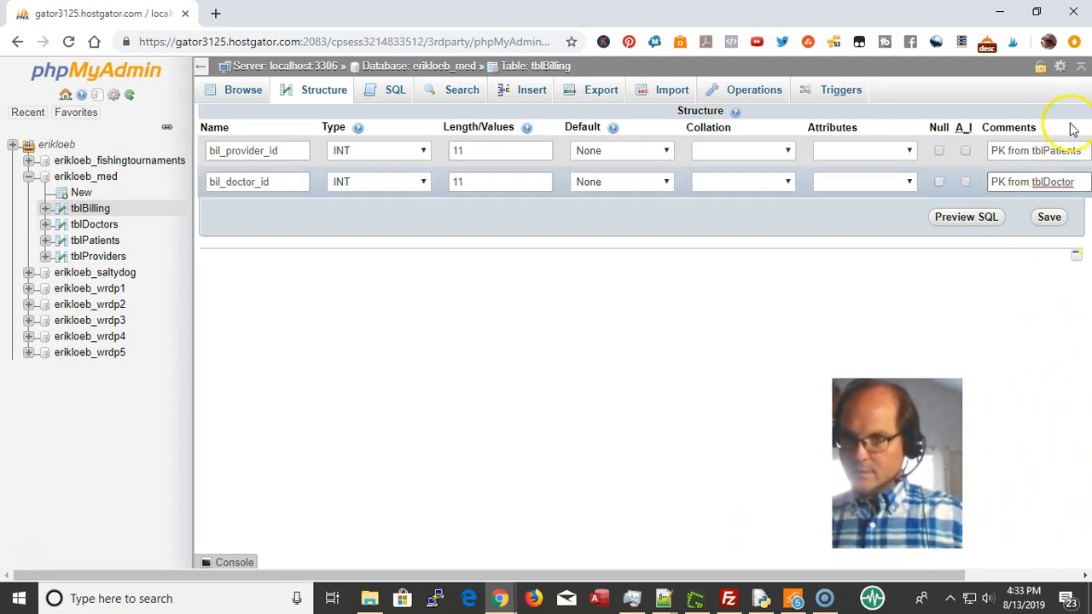
left_click_drag(1082, 150, 1061, 151)
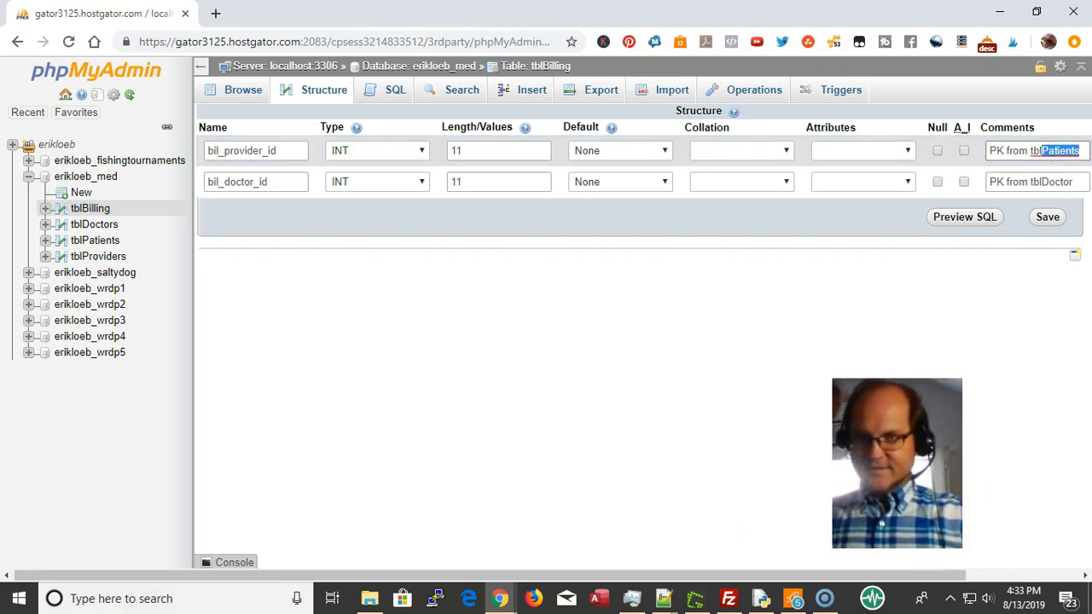
type("Provider")
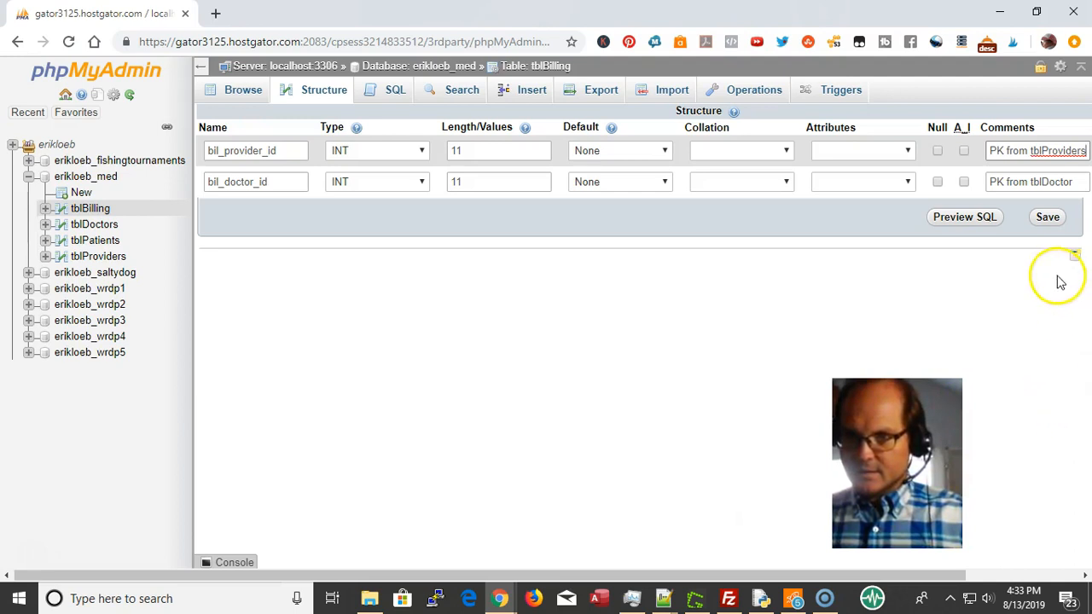
left_click(1043, 218)
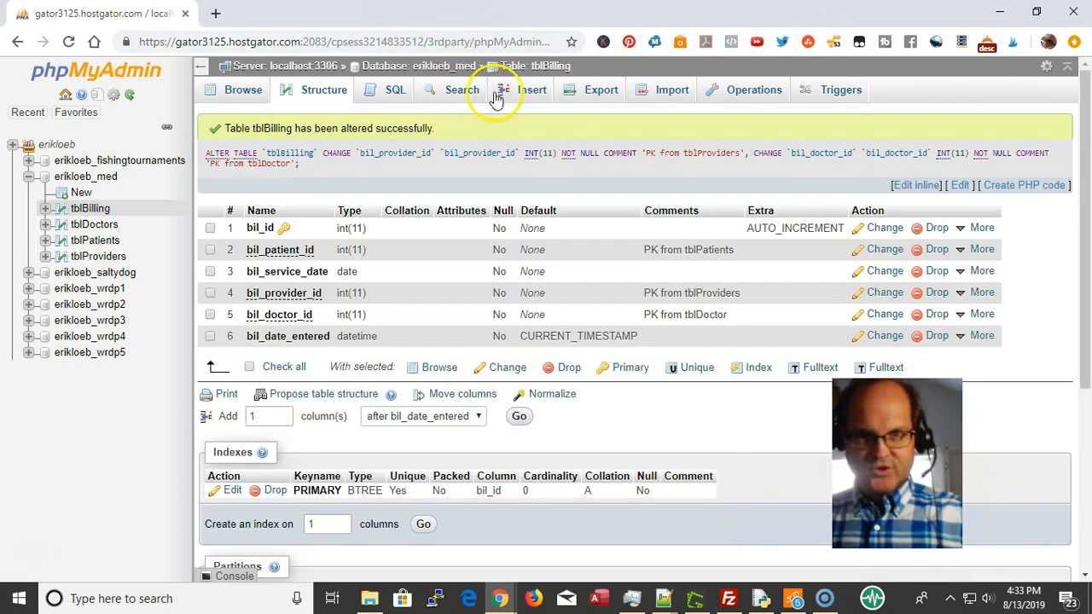
left_click(451, 70)
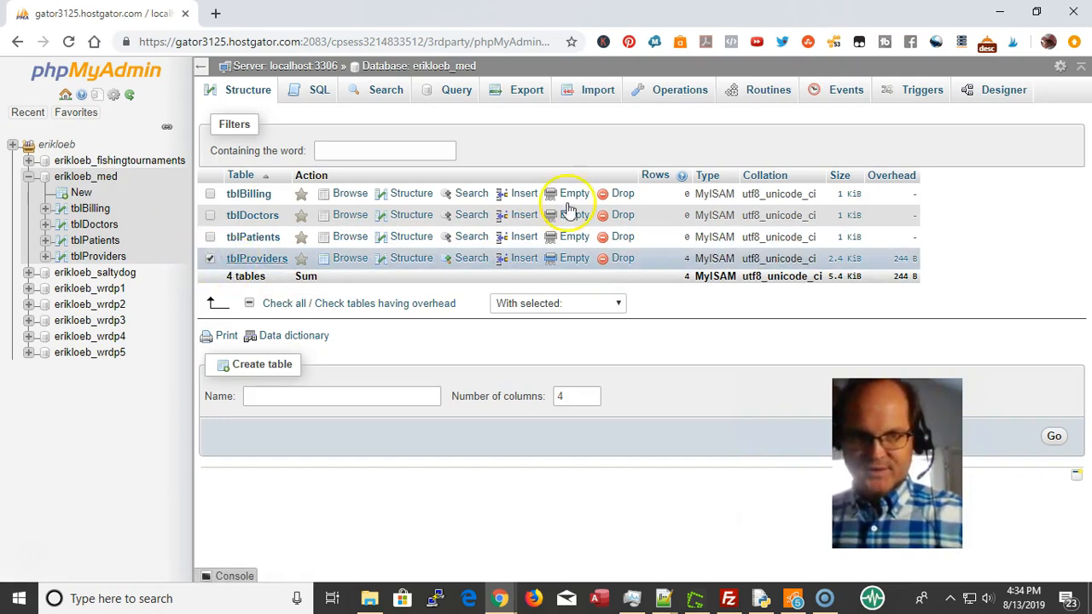
Glance at the database Operations page, then browse the four tblProviders records
left_click(670, 94)
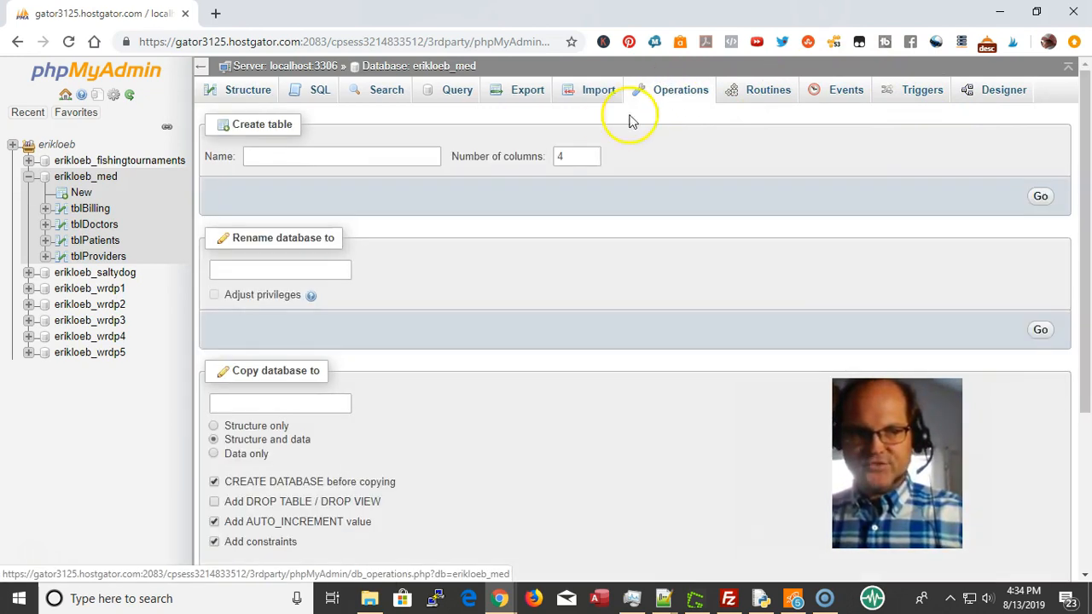
scroll(443, 344, "down", 3)
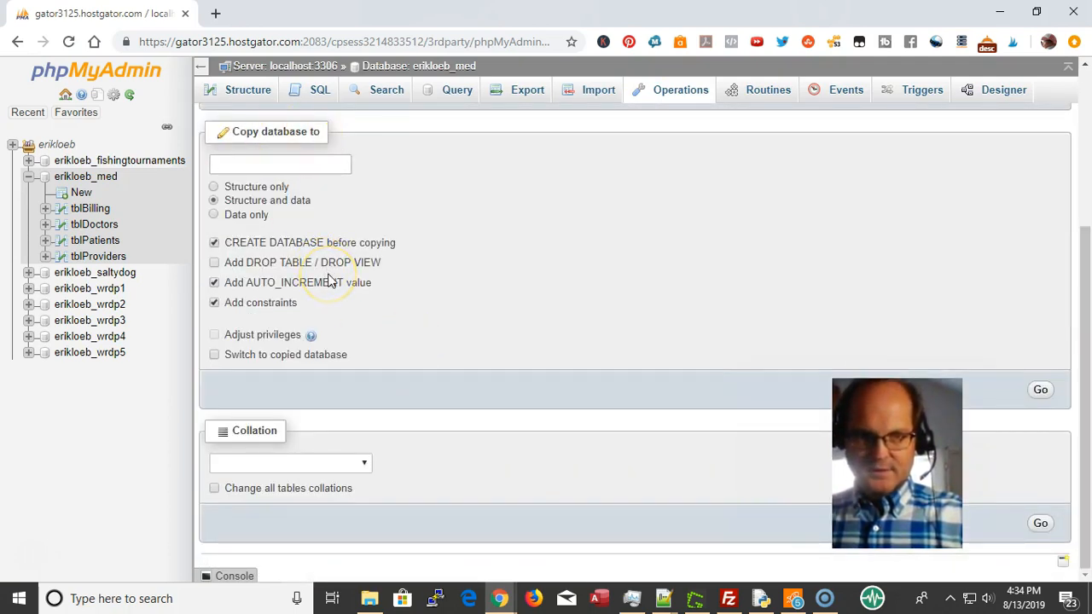
scroll(328, 282, "up", 3)
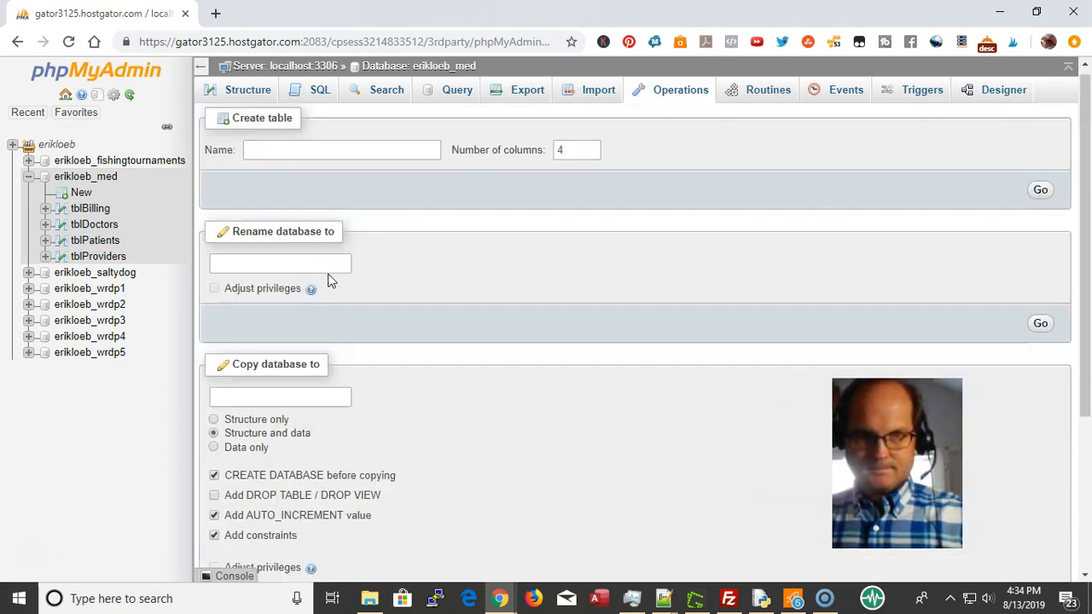
left_click(346, 291)
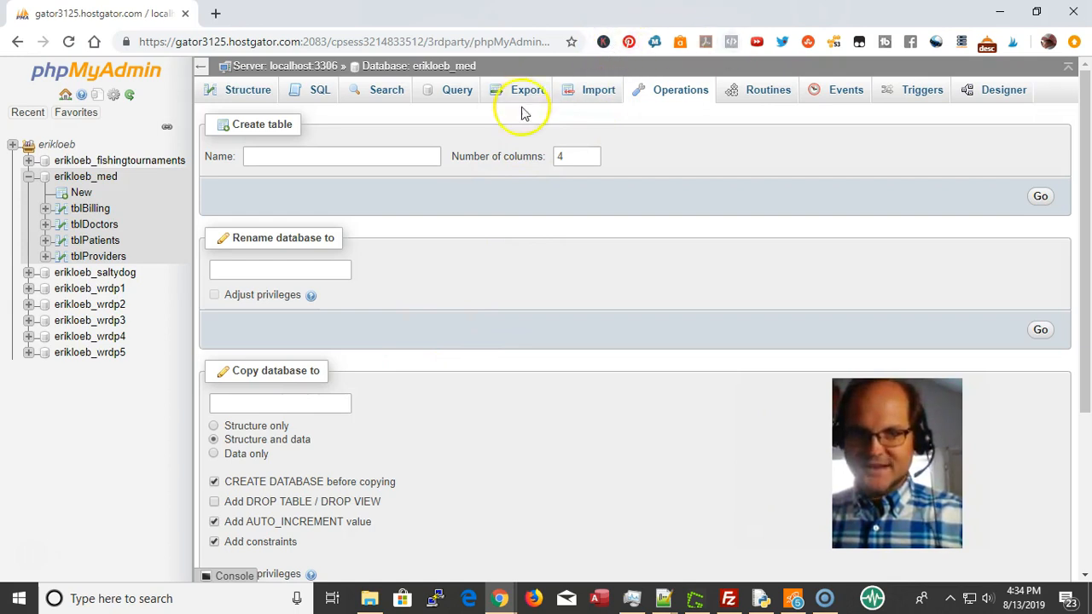
left_click(425, 71)
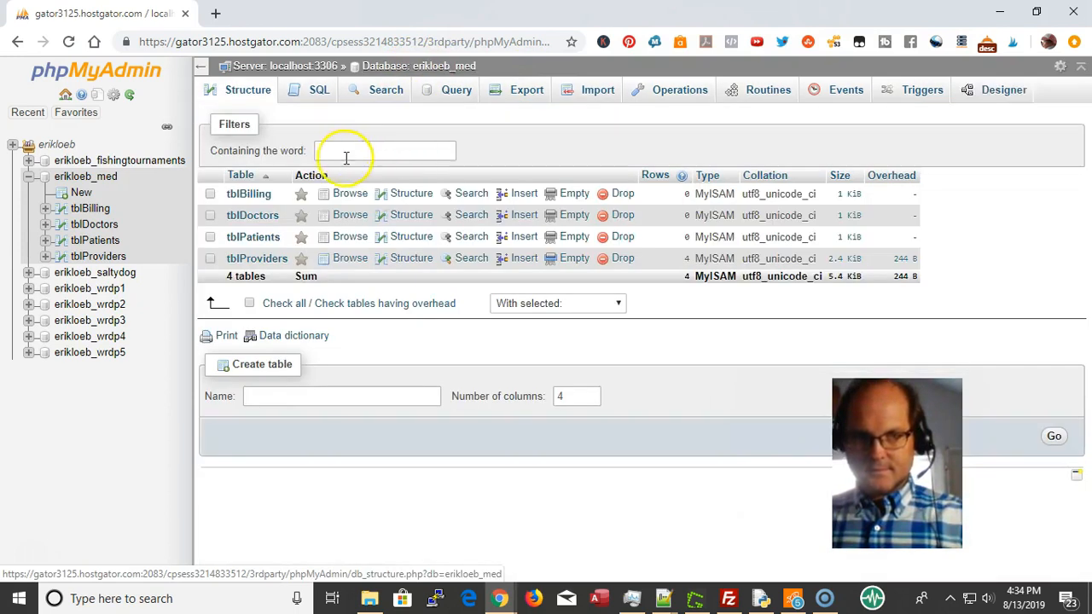
left_click(348, 258)
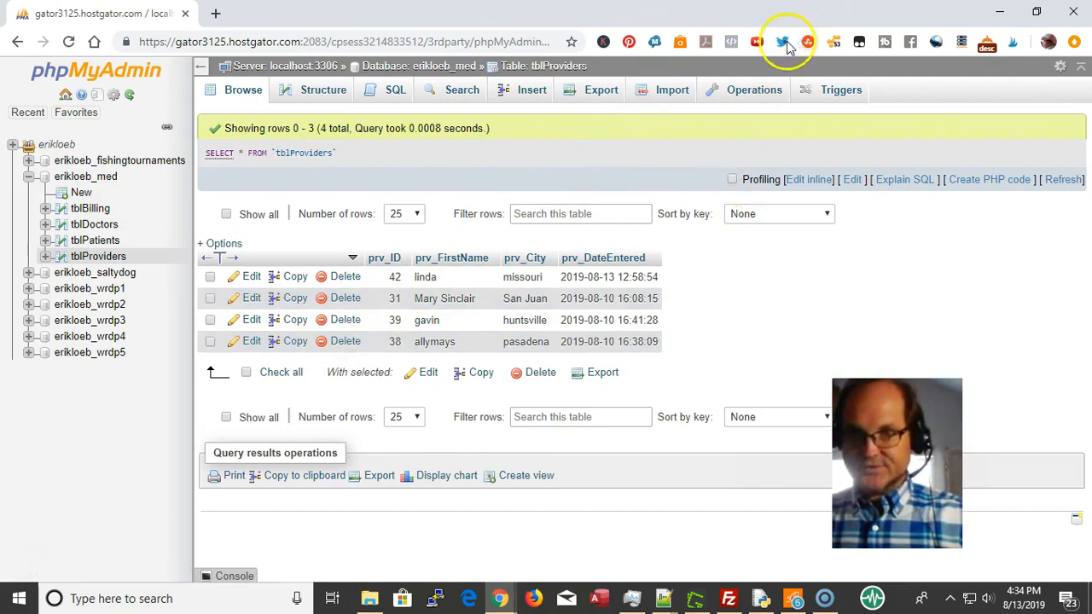
Review the tblProviders Operations options, then go back to the erikloeb_med table list
left_click(741, 90)
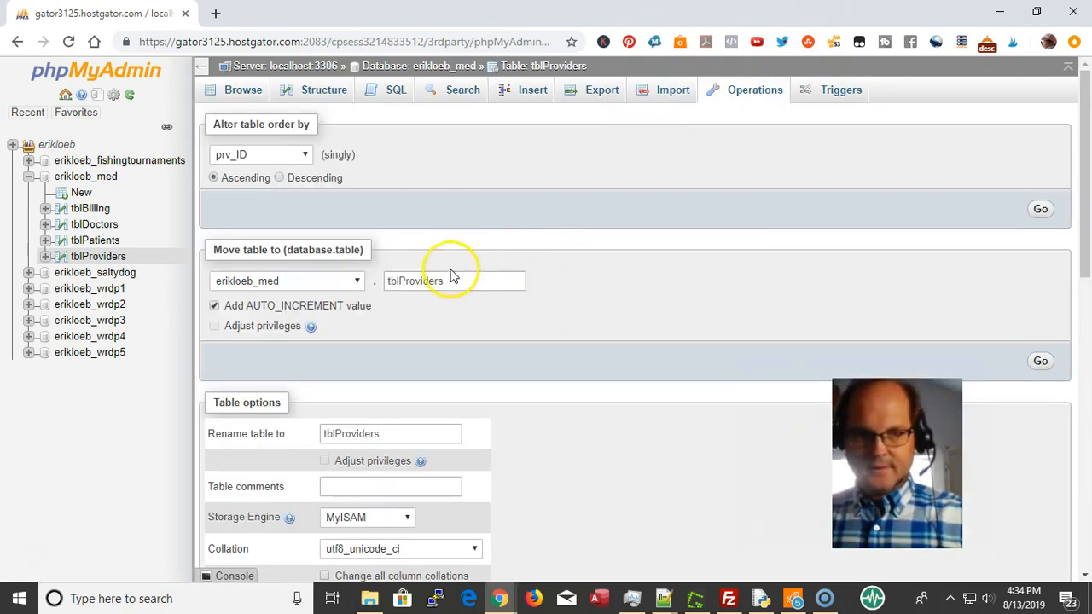
scroll(444, 284, "down", 1)
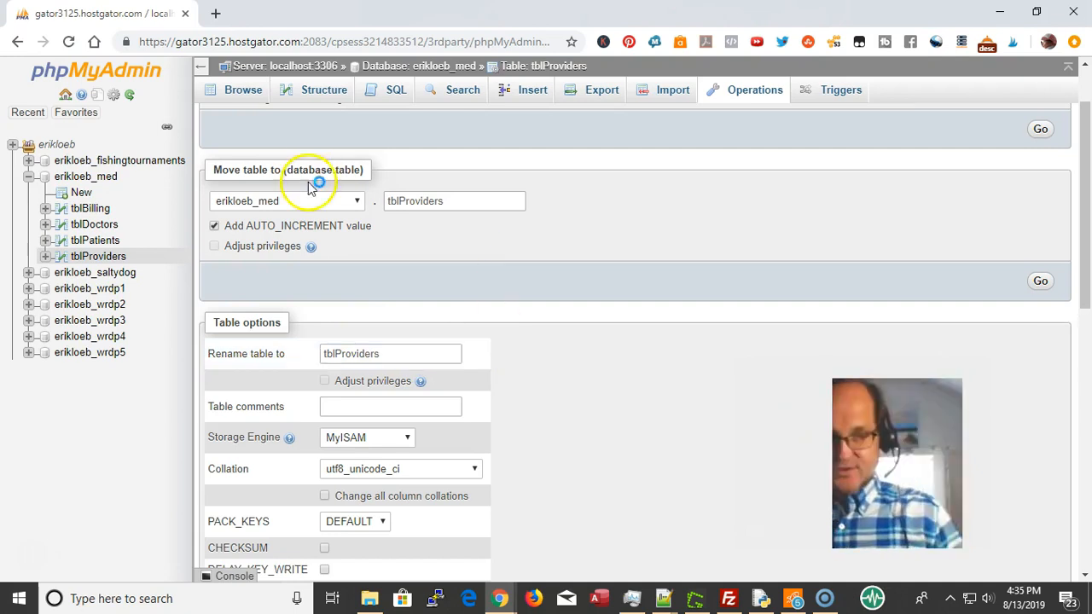
scroll(444, 290, "down", 2)
scroll(450, 290, "down", 1)
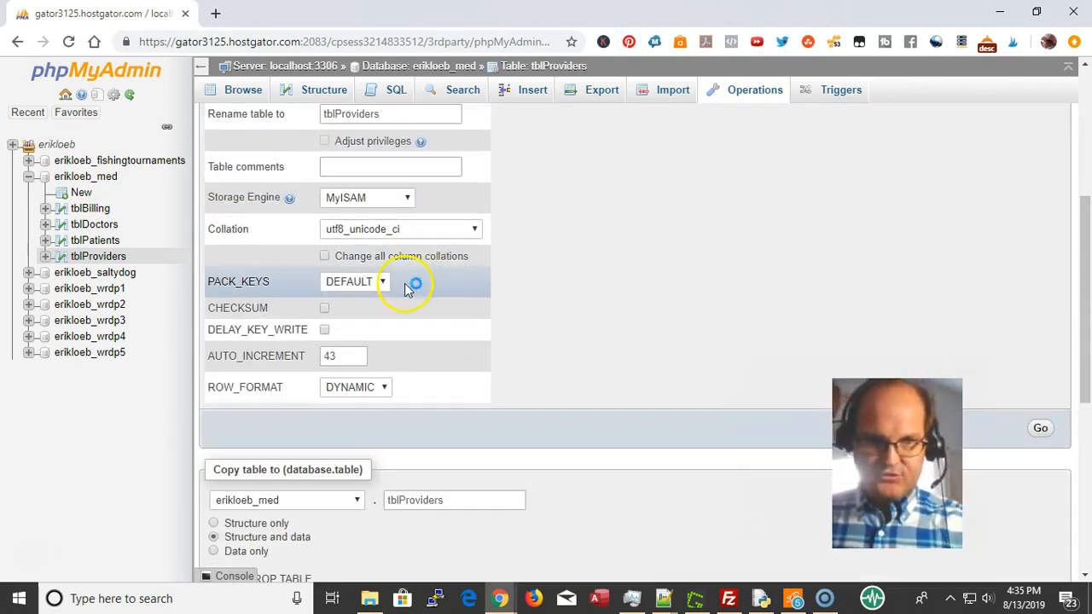
scroll(410, 283, "down", 2)
left_click(460, 342)
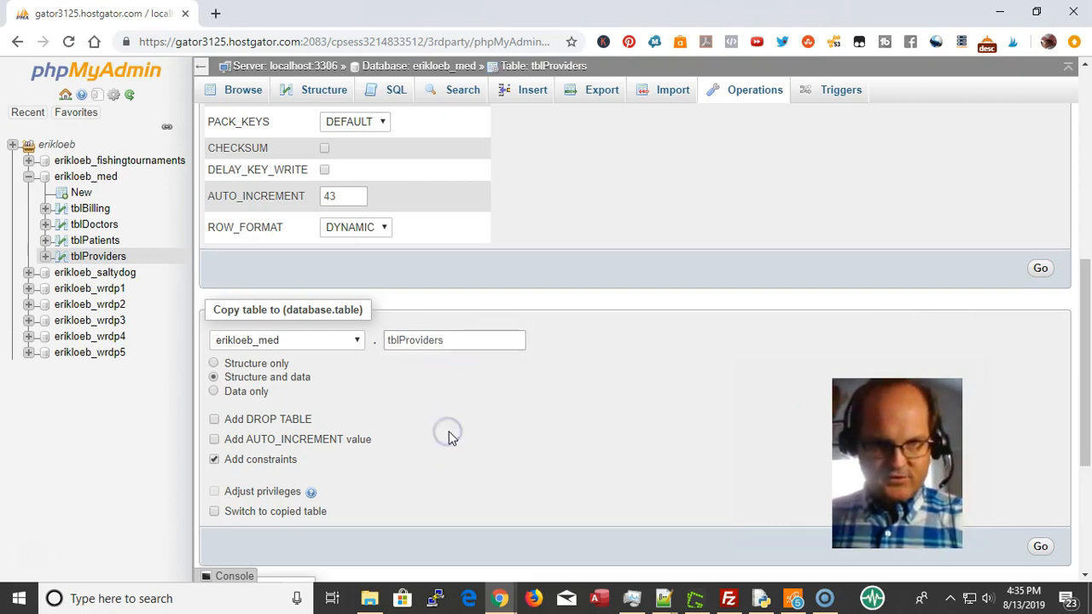
scroll(455, 431, "down", 3)
scroll(455, 431, "down", 1)
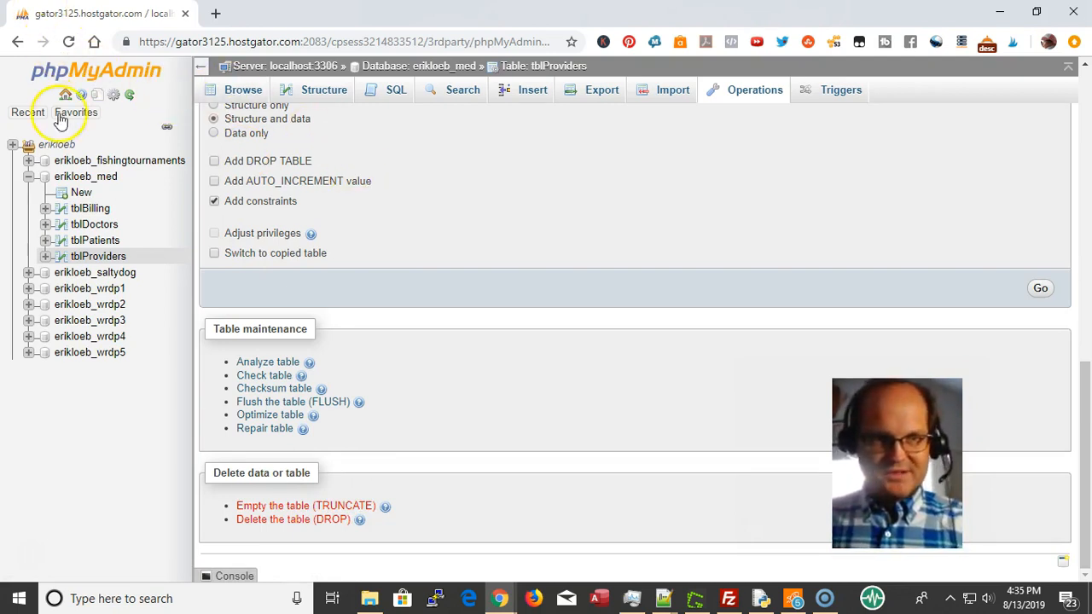
scroll(277, 205, "up", 5)
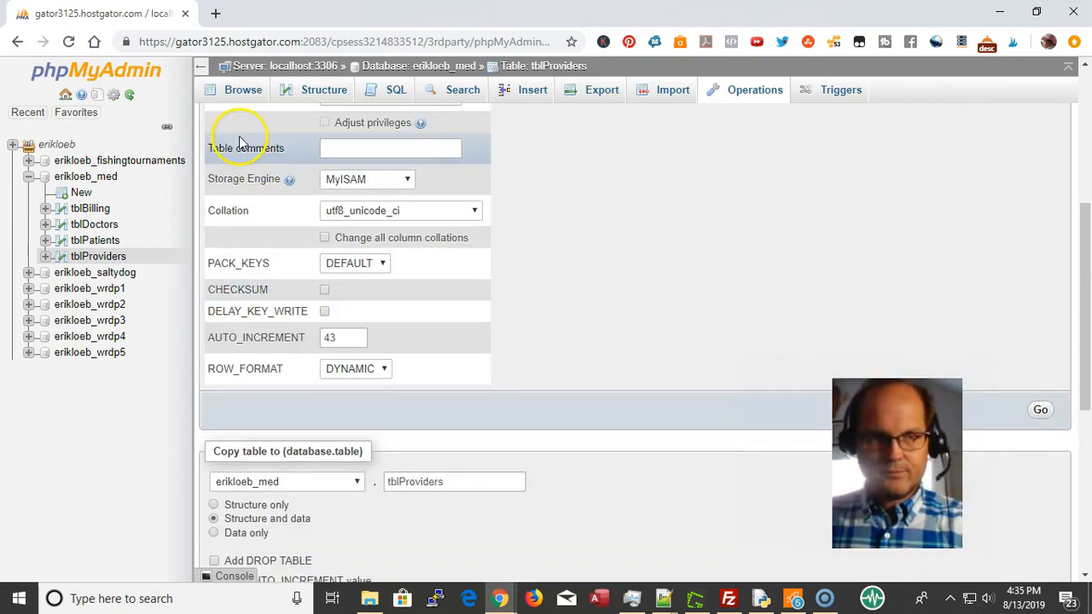
scroll(239, 142, "up", 3)
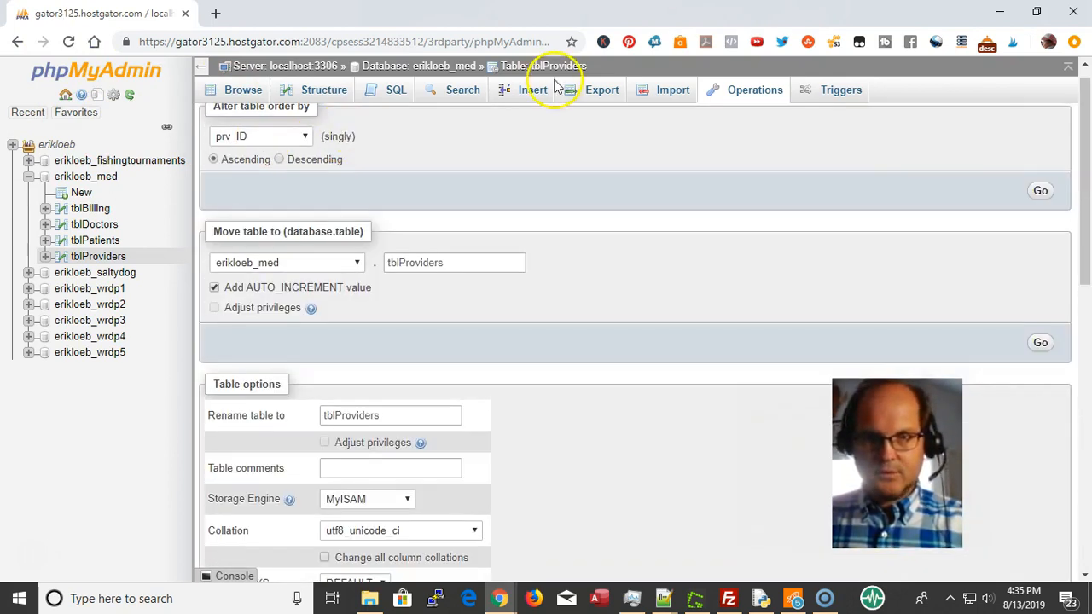
left_click(446, 72)
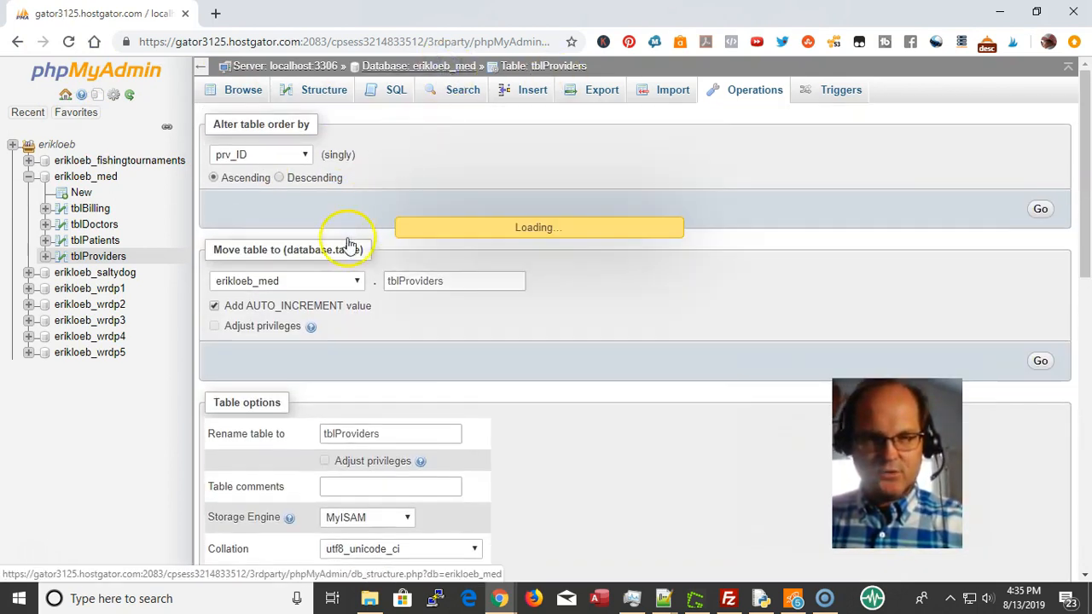